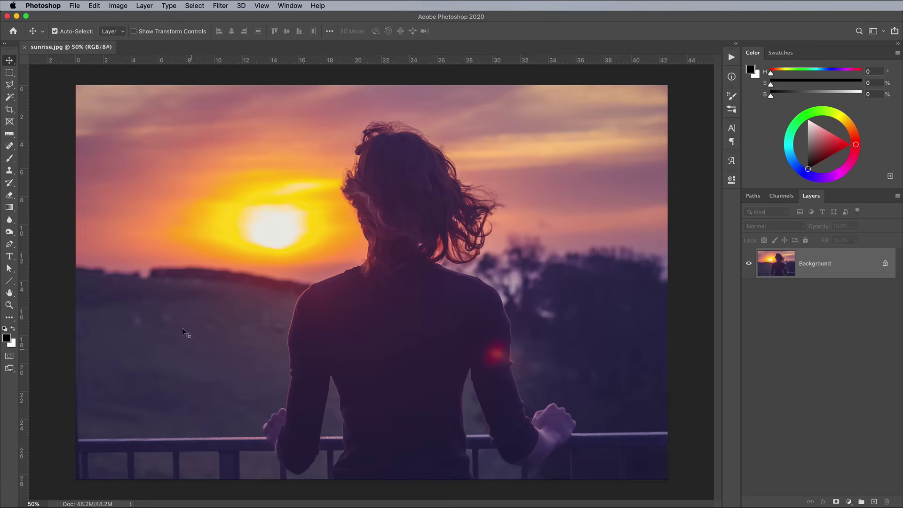
# Show the sunrise photo's print size in inches in Image Size, with Resample turned off
pyautogui.click(118, 6)
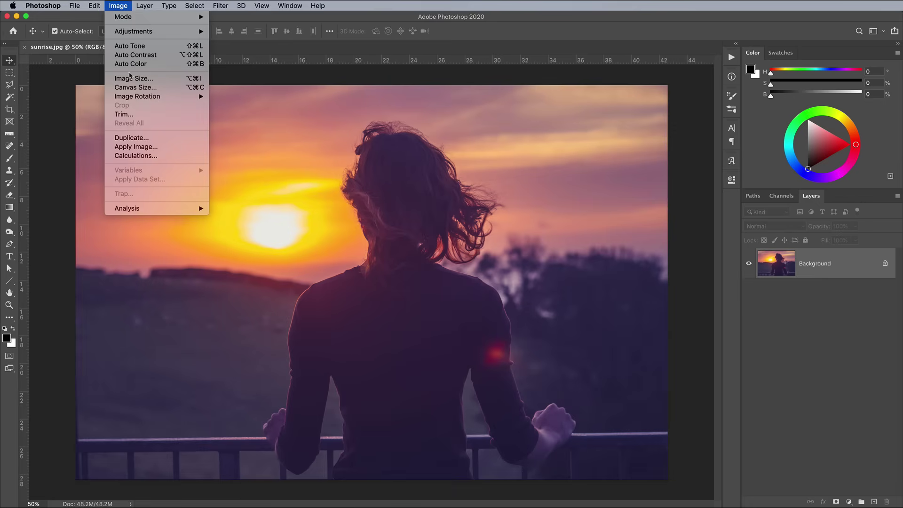
pyautogui.click(130, 78)
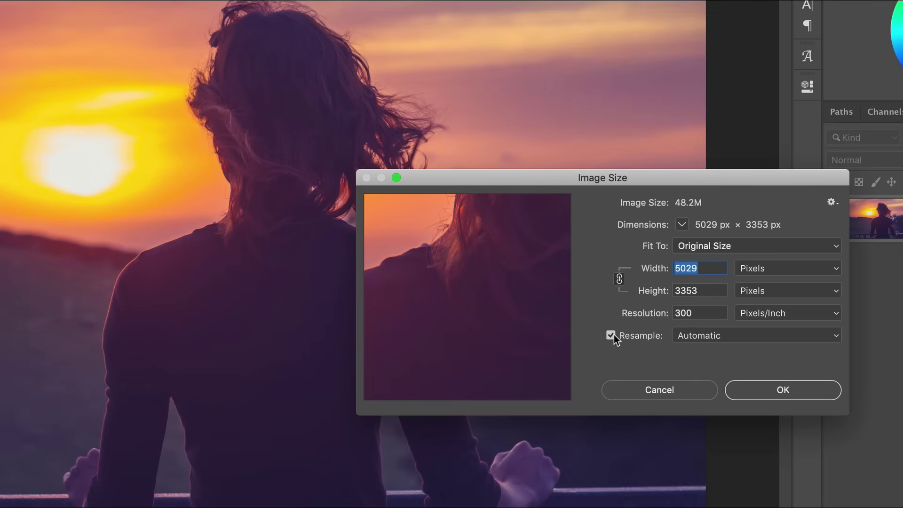
pyautogui.click(611, 334)
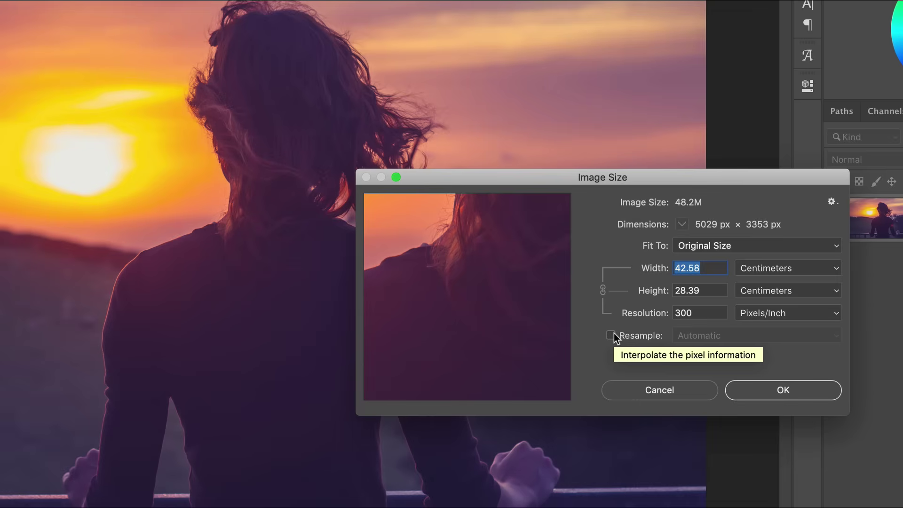
pyautogui.click(756, 269)
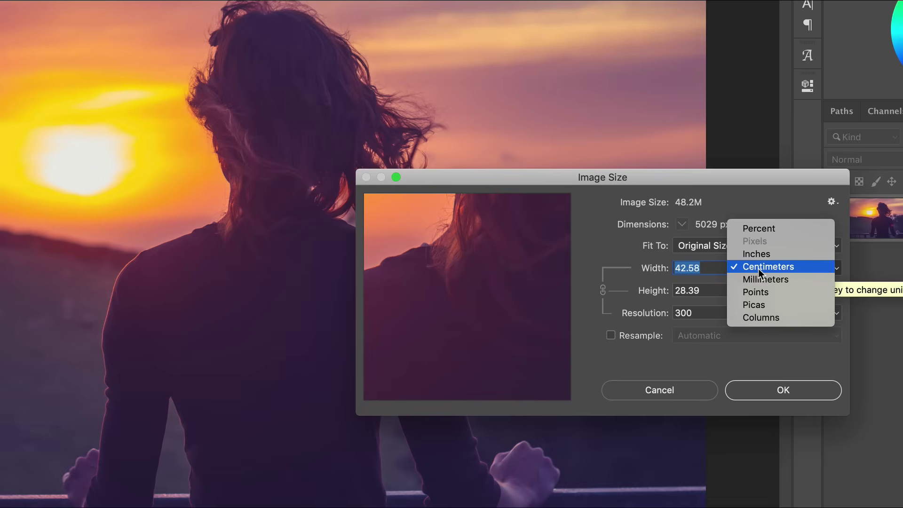
pyautogui.click(760, 254)
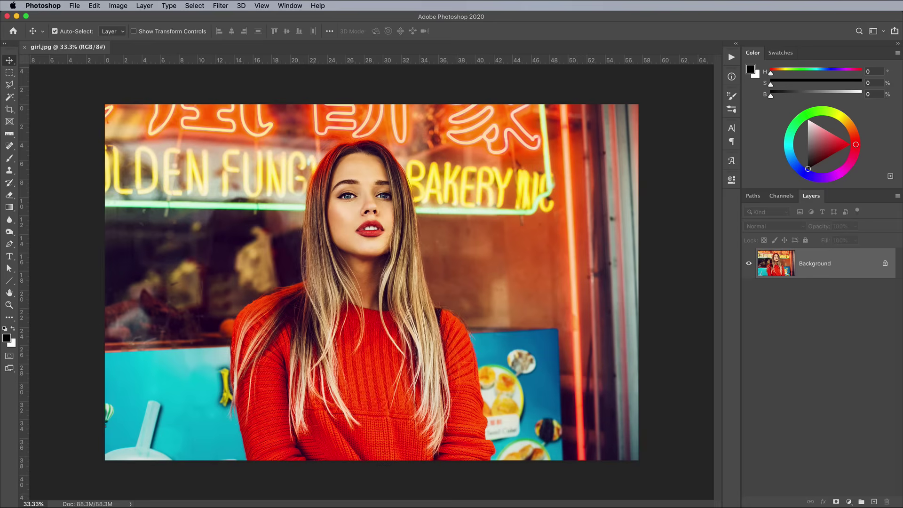
# Resample the girl photo to a width of 2000 pixels (2000 × 1335 px)
pyautogui.click(118, 6)
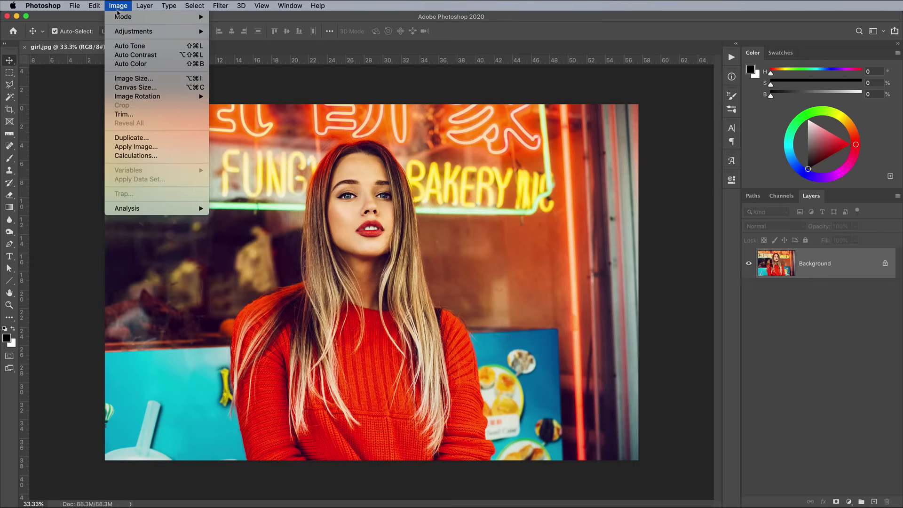
pyautogui.click(127, 78)
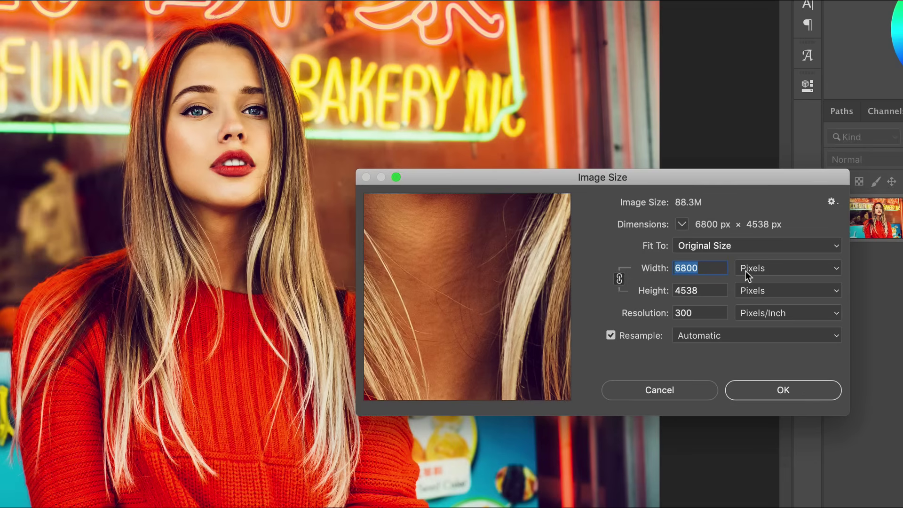
pyautogui.click(752, 269)
pyautogui.click(752, 267)
pyautogui.write('2000')
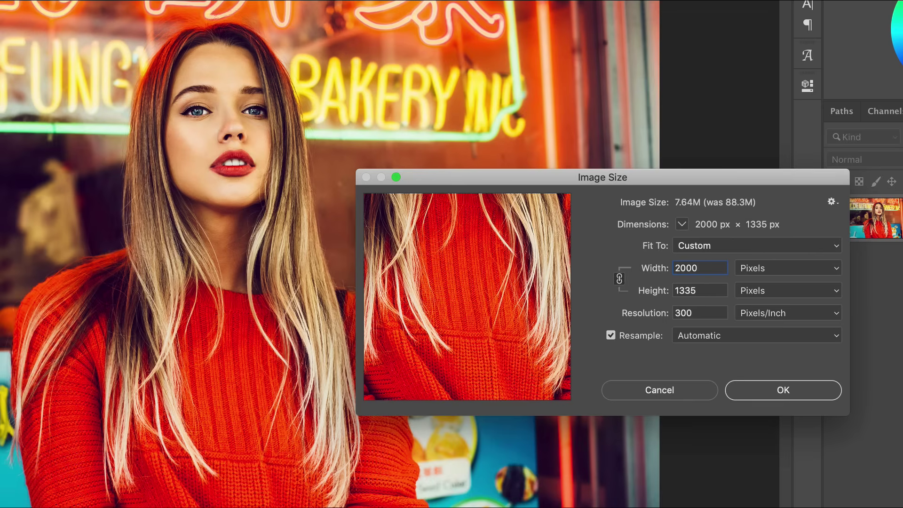
pyautogui.press('Return')
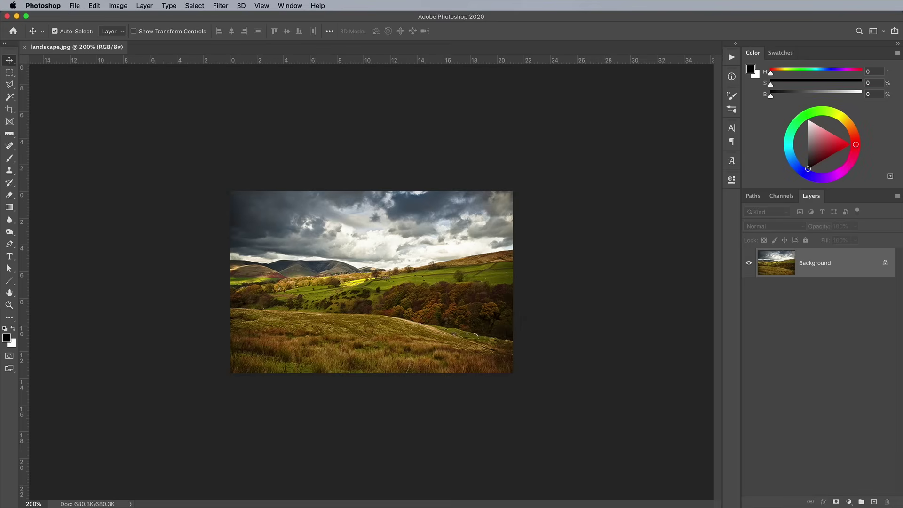
# Enter a 5000 px width for the 600 px landscape photo in Image Size
pyautogui.click(118, 6)
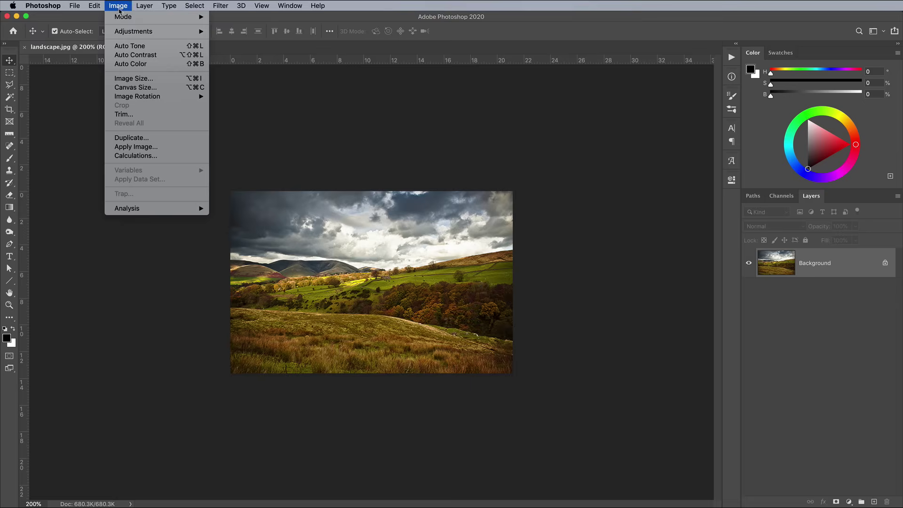
pyautogui.click(135, 80)
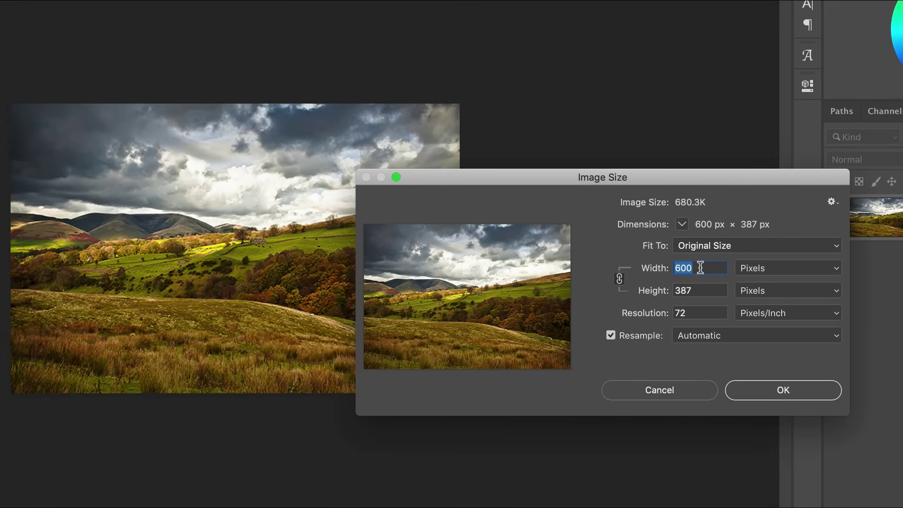
pyautogui.write('5000')
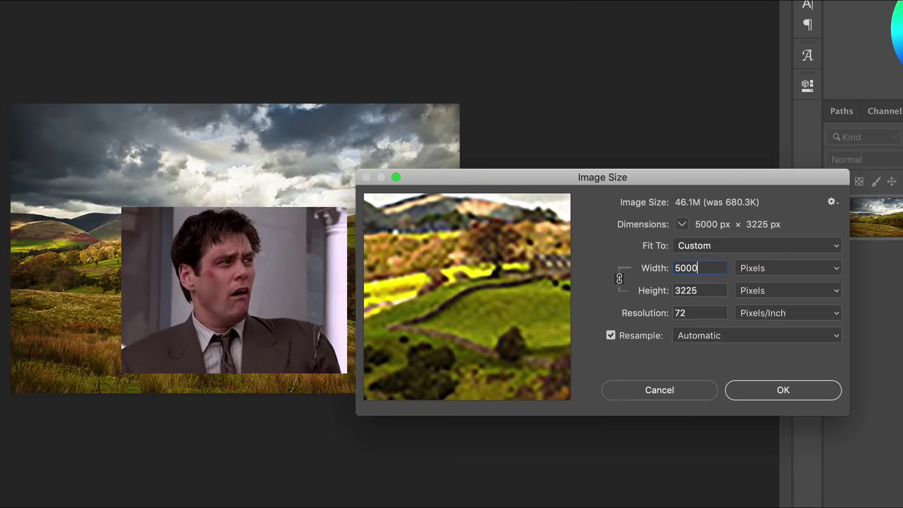
pyautogui.press('super+a')
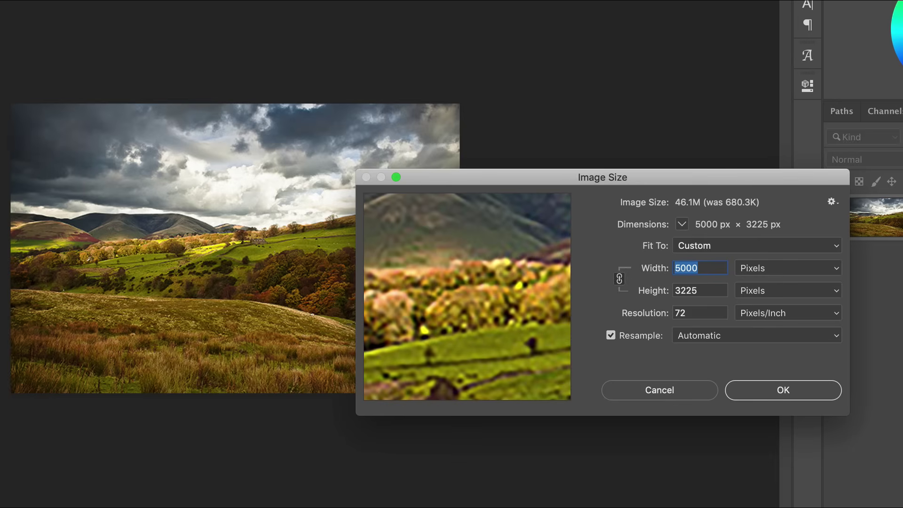
# Preview the enlargement with Preserve Details and Preserve Details 2.0 resampling, checking mountains and hills
pyautogui.click(732, 335)
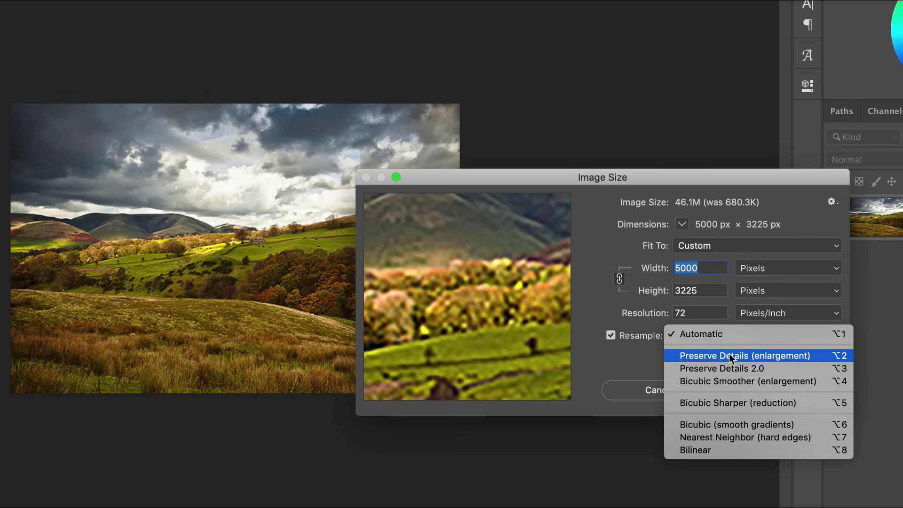
pyautogui.click(728, 354)
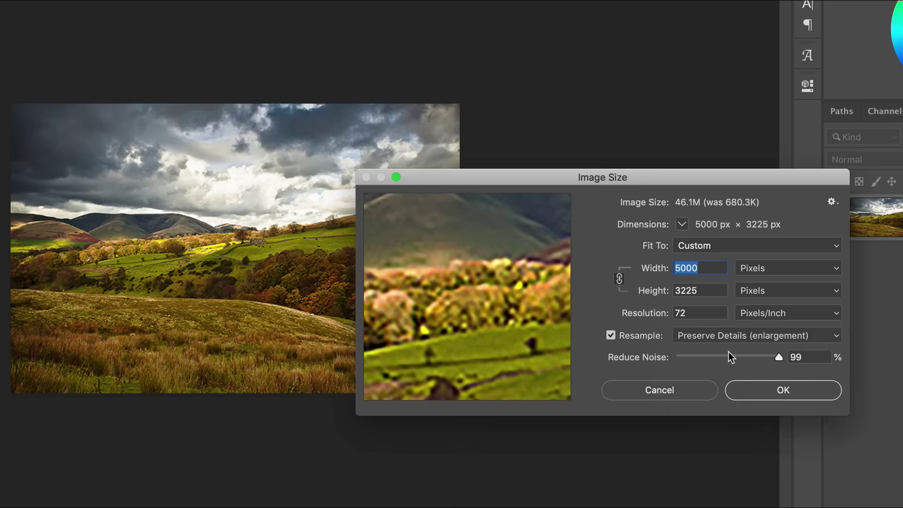
pyautogui.moveTo(486, 258); pyautogui.dragTo(554, 242)
pyautogui.click(711, 335)
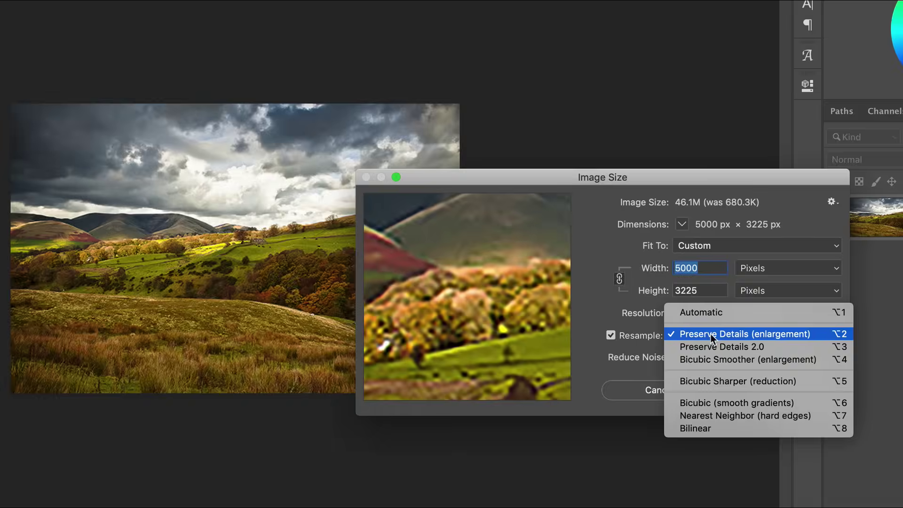
pyautogui.click(714, 343)
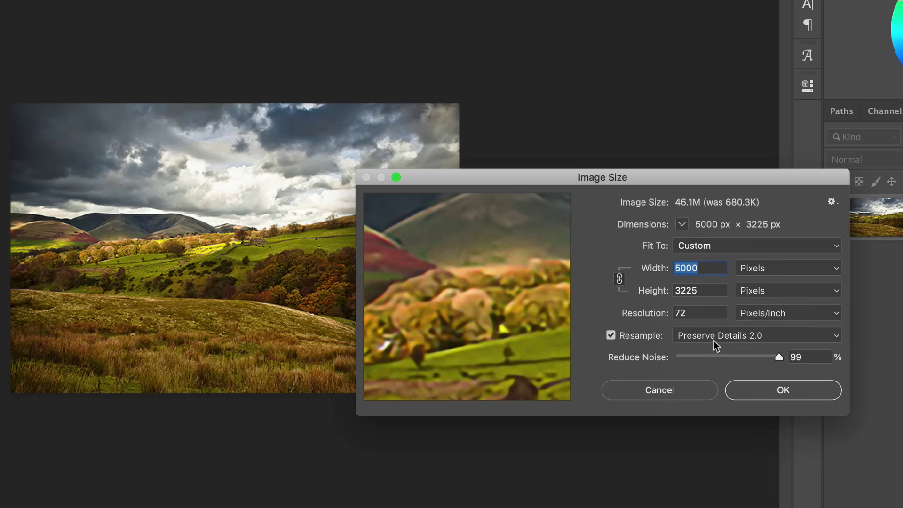
pyautogui.moveTo(529, 259); pyautogui.dragTo(402, 314)
pyautogui.moveTo(395, 351); pyautogui.dragTo(517, 216)
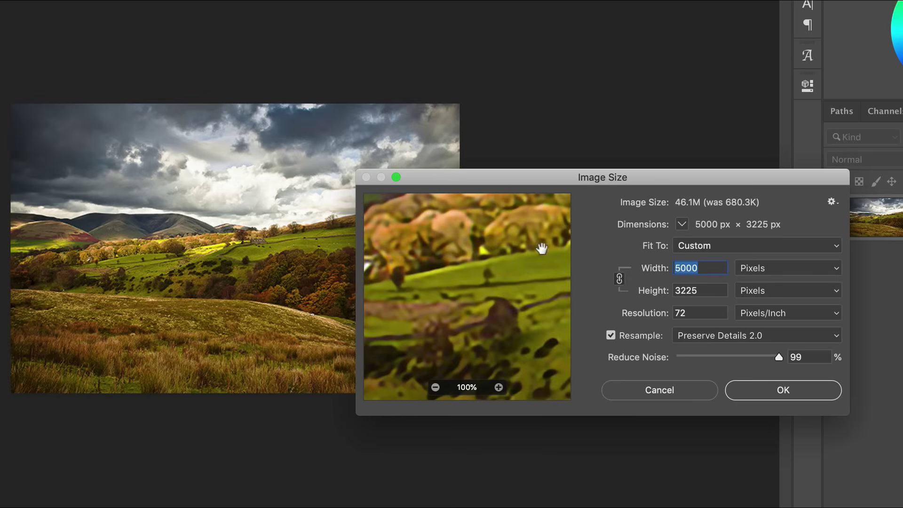
# Switch back to Automatic resampling and apply the 5000 × 3225 px enlargement
pyautogui.click(701, 335)
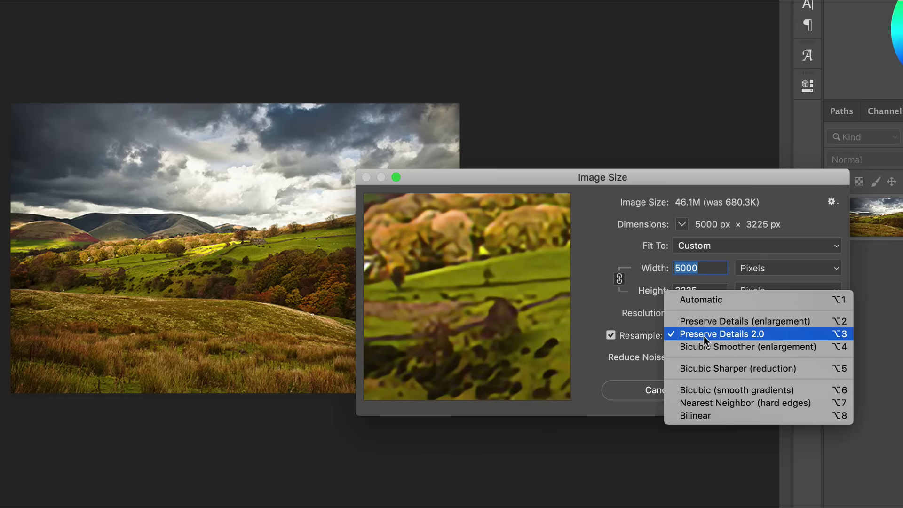
pyautogui.click(707, 300)
pyautogui.moveTo(470, 238); pyautogui.dragTo(516, 364)
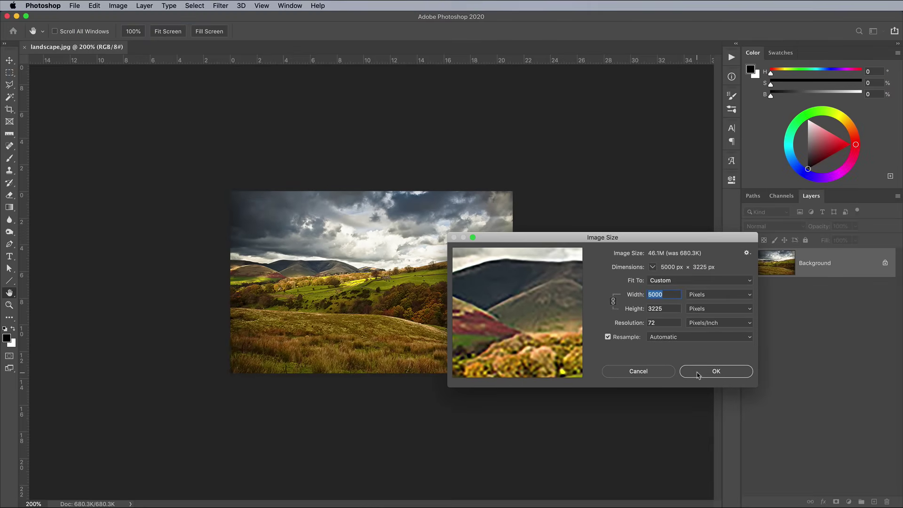
pyautogui.click(751, 394)
pyautogui.press('v')
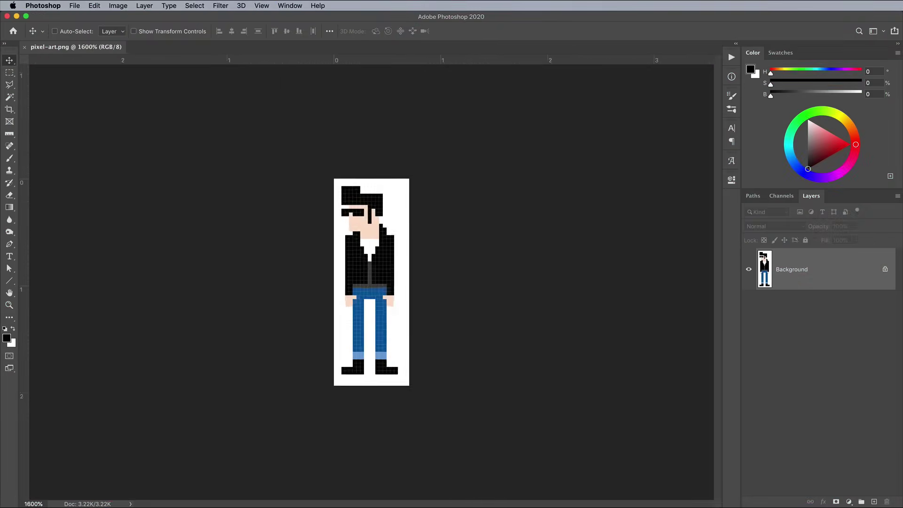
# Resize the pixel-art figure to 1000 px wide with Nearest Neighbor, then view it at 100%
pyautogui.press('super+plus')
pyautogui.press('super+plus')
pyautogui.press('super+plus')
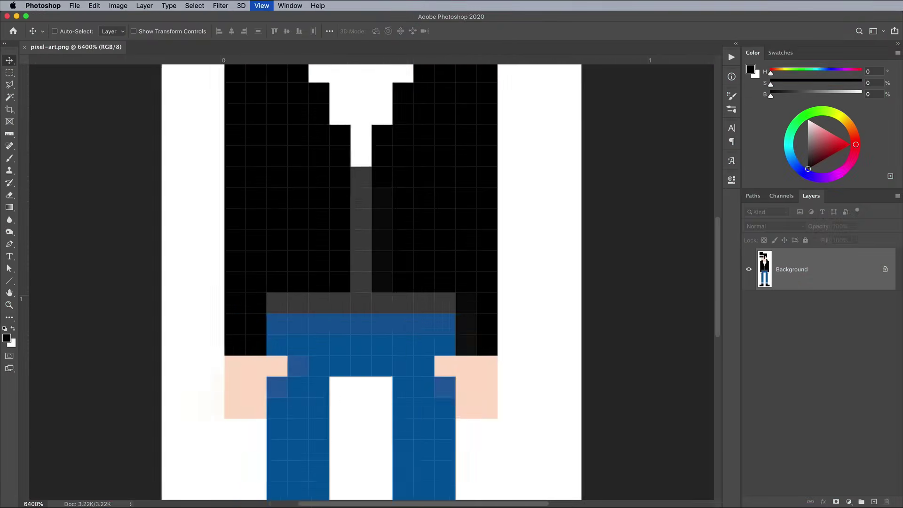
pyautogui.press('super+minus')
pyautogui.press('super+minus')
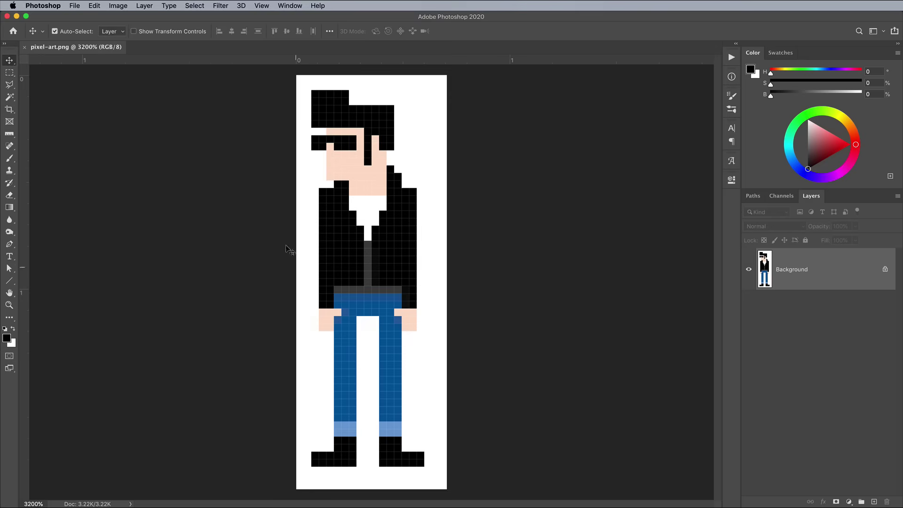
pyautogui.click(119, 6)
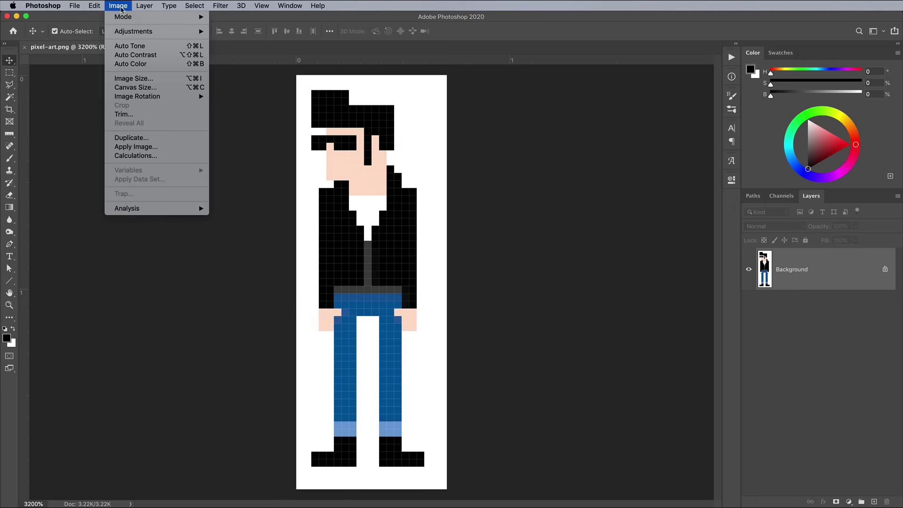
pyautogui.click(130, 79)
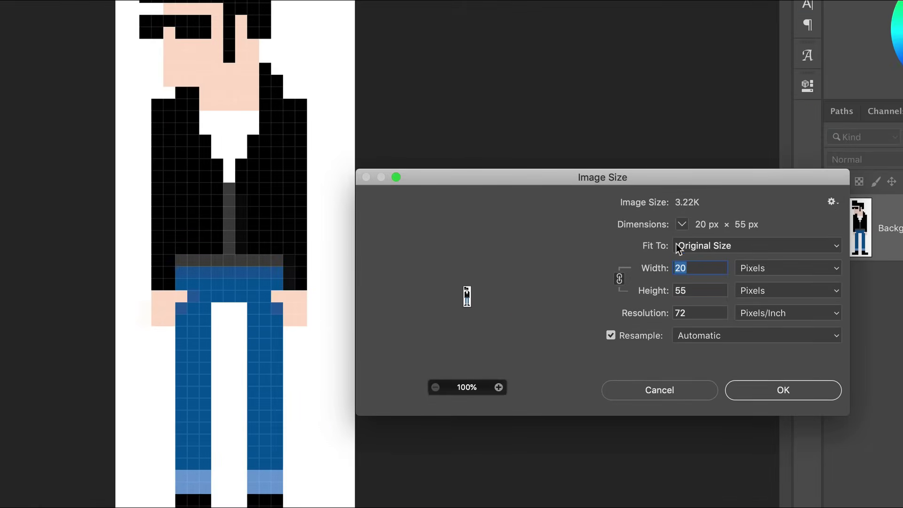
pyautogui.write('1000')
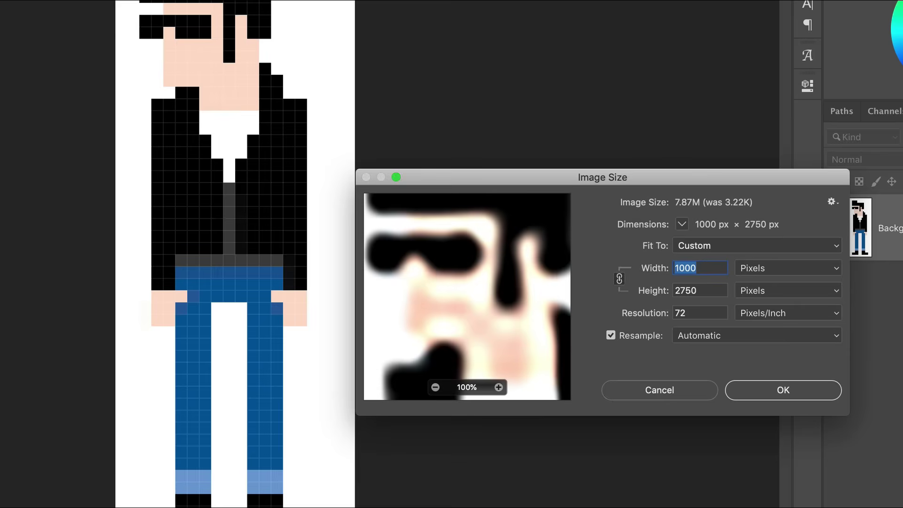
pyautogui.click(727, 335)
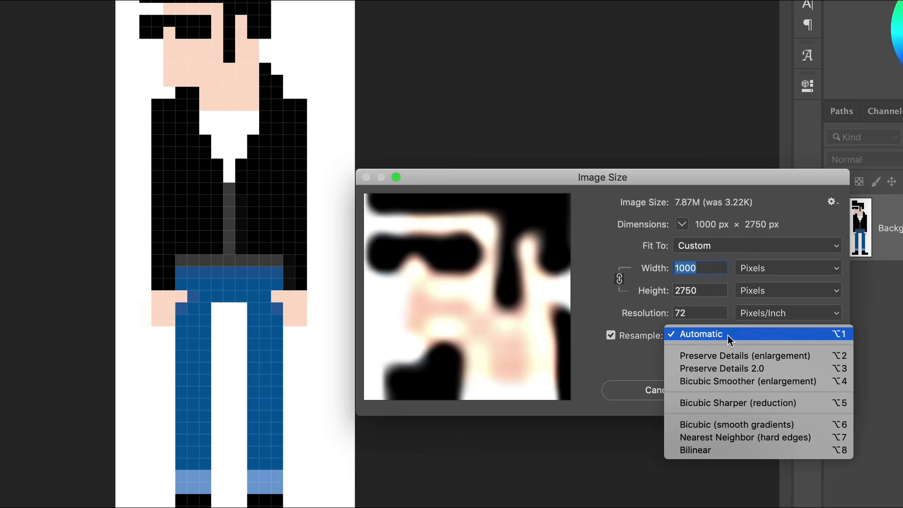
pyautogui.click(730, 435)
pyautogui.moveTo(526, 324); pyautogui.dragTo(504, 204)
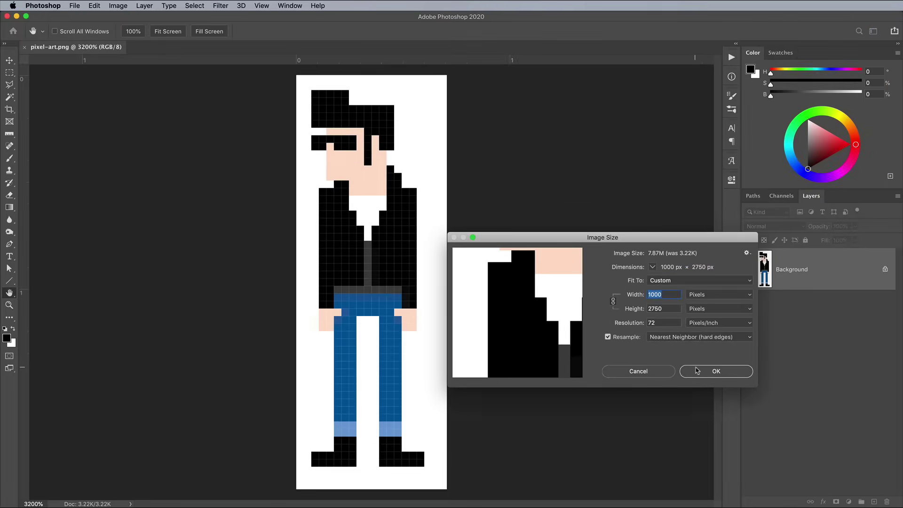
pyautogui.click(771, 390)
pyautogui.press('super+1')
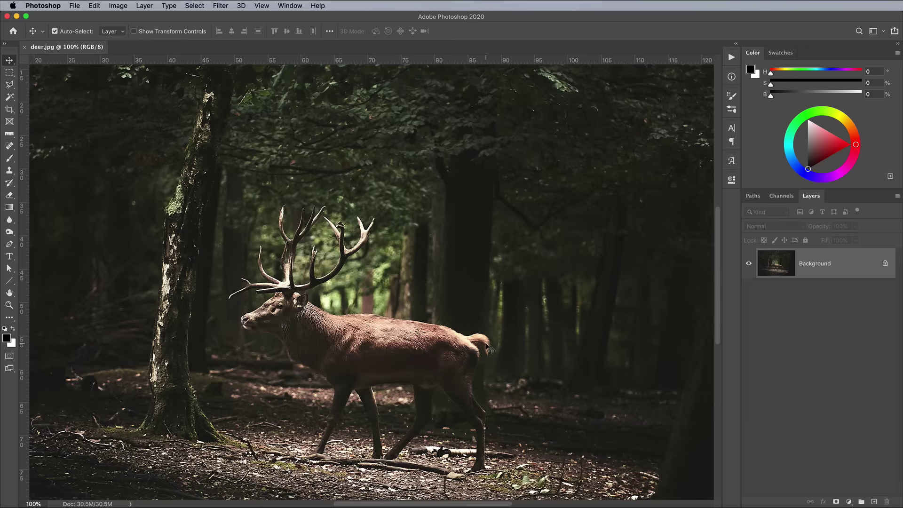
pyautogui.press('super+plus')
pyautogui.moveTo(362, 301); pyautogui.dragTo(416, 274)
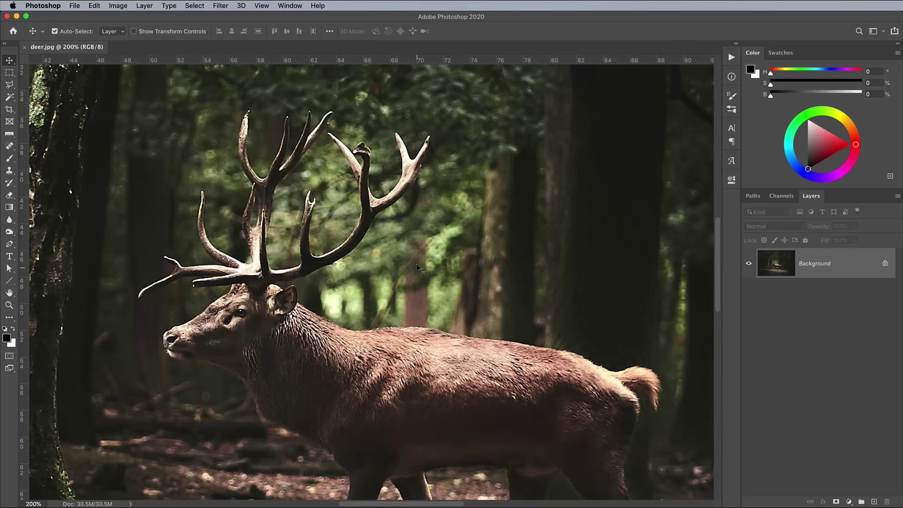
# Give the deer photo 300 ppi without resampling, giving a 13.333 × 8.89 inch print size
pyautogui.click(117, 6)
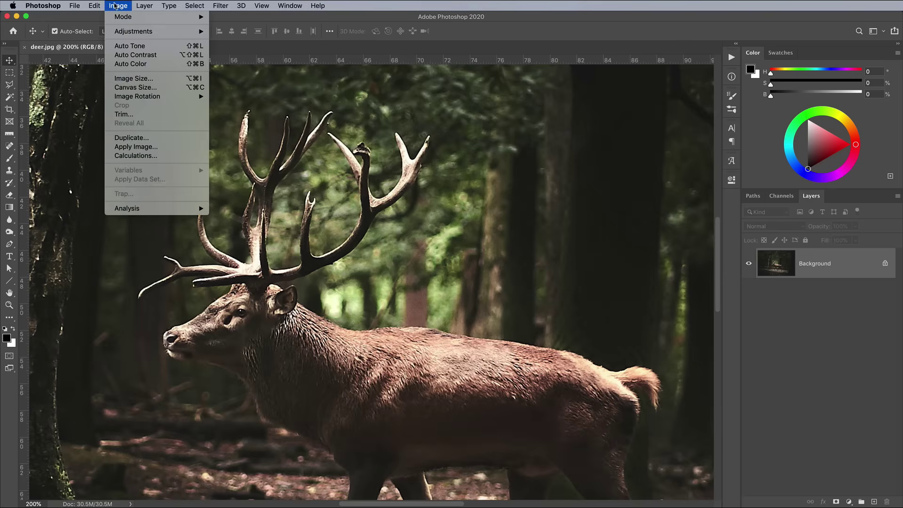
pyautogui.click(134, 78)
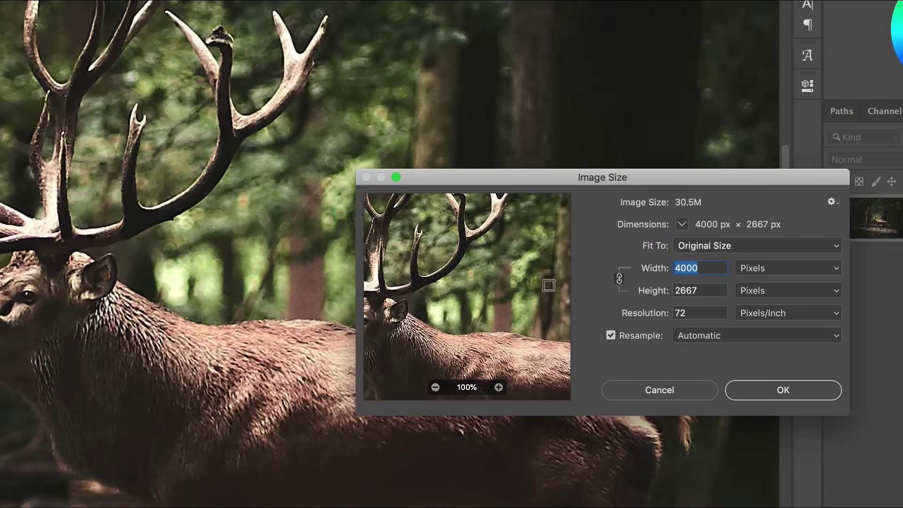
pyautogui.click(638, 336)
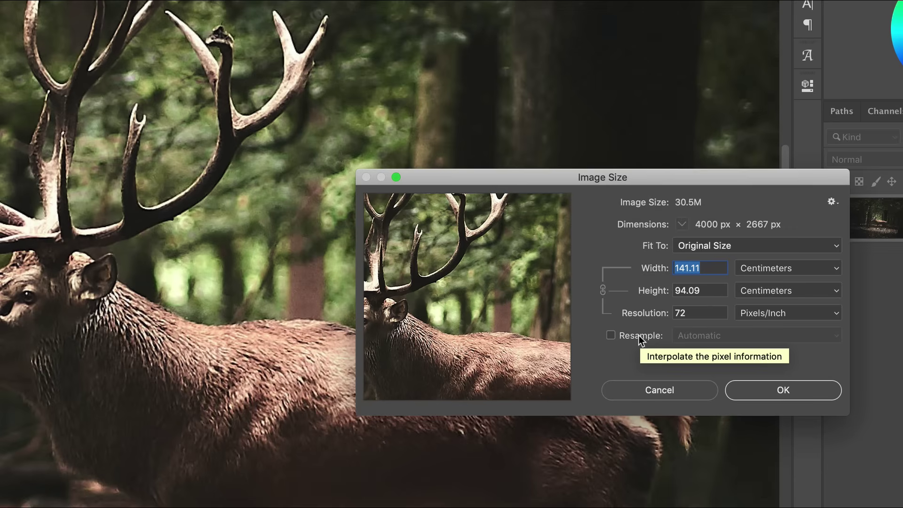
pyautogui.click(793, 268)
pyautogui.click(787, 255)
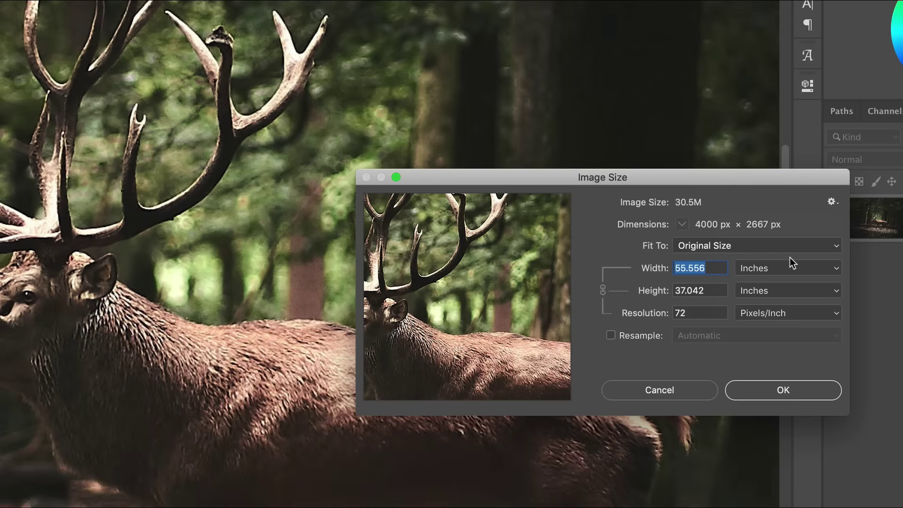
pyautogui.doubleClick(697, 313)
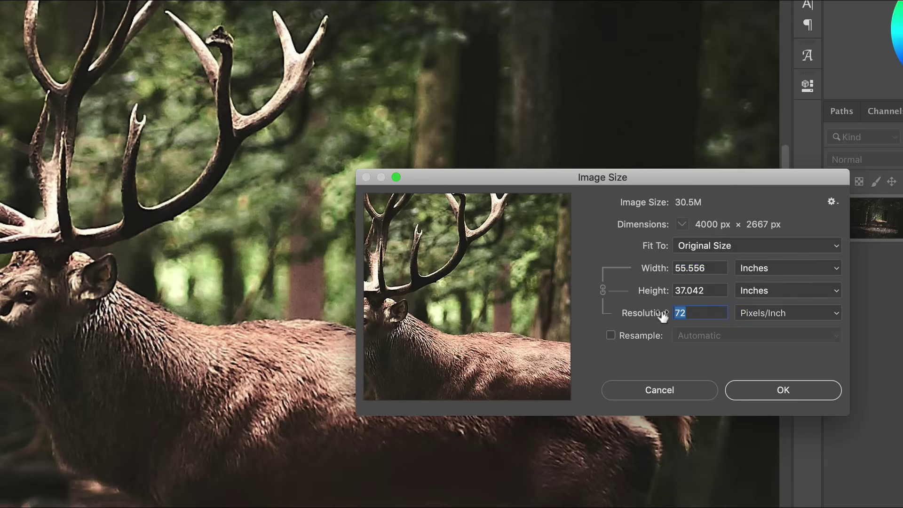
pyautogui.write('300')
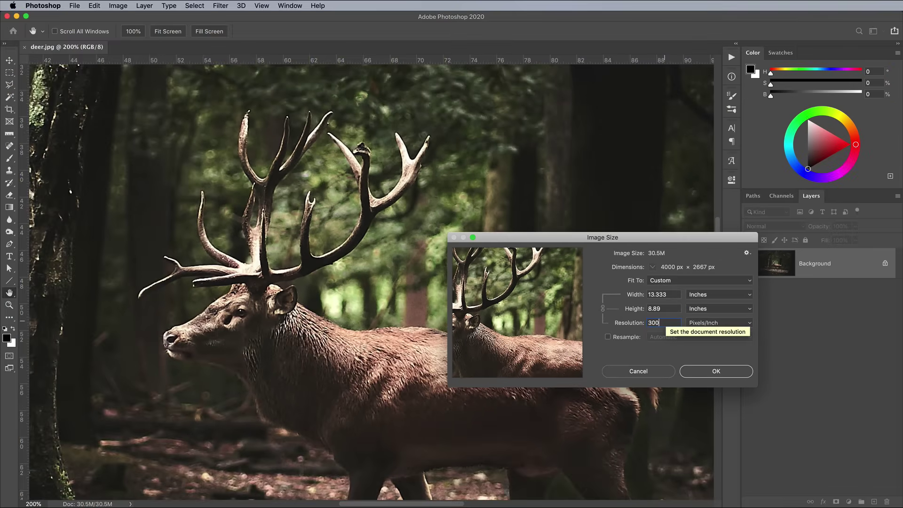
pyautogui.press('Return')
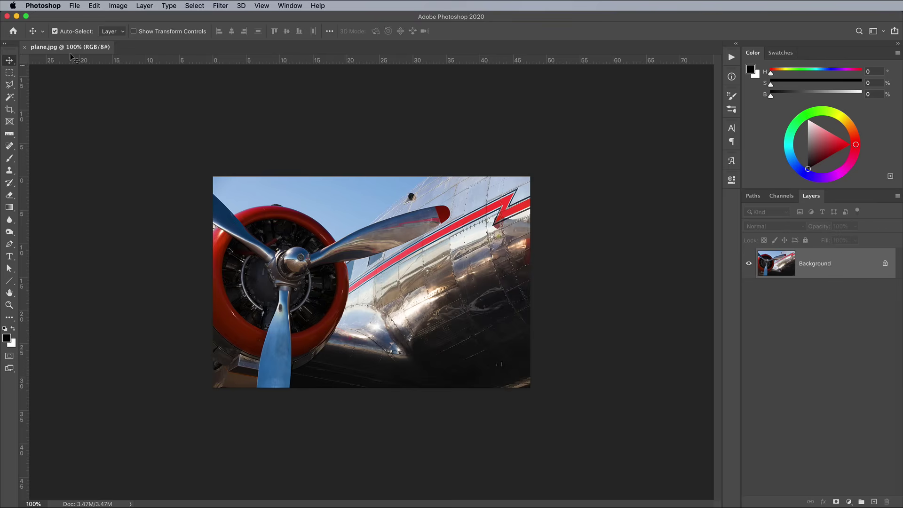
# Create a new International Paper A4 document at 300 ppi
pyautogui.click(75, 5)
pyautogui.click(79, 17)
pyautogui.click(421, 207)
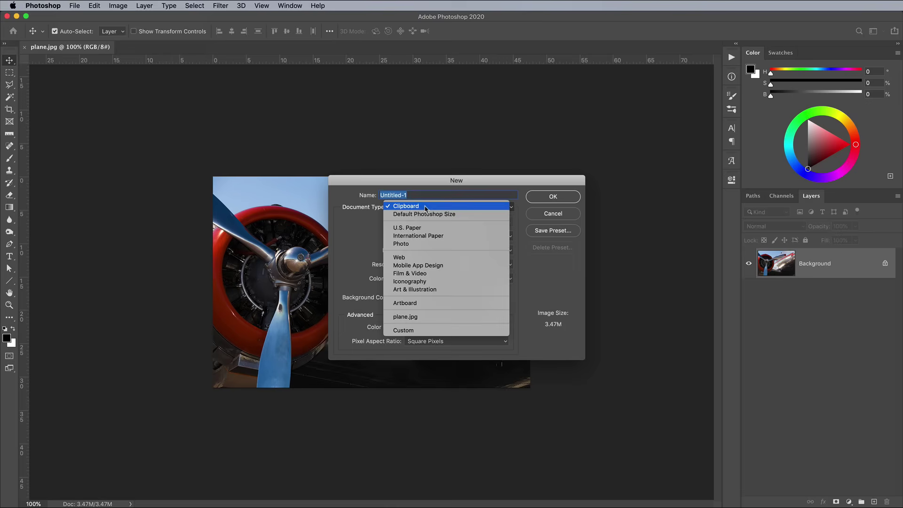
pyautogui.click(420, 234)
pyautogui.click(535, 197)
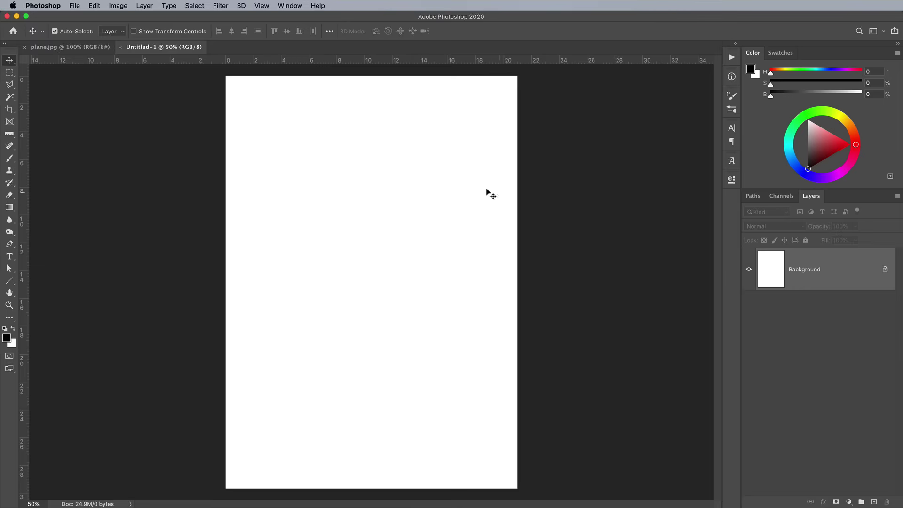
# Create a second International Paper A4 document with resolution set to 72 ppi
pyautogui.click(75, 6)
pyautogui.click(79, 16)
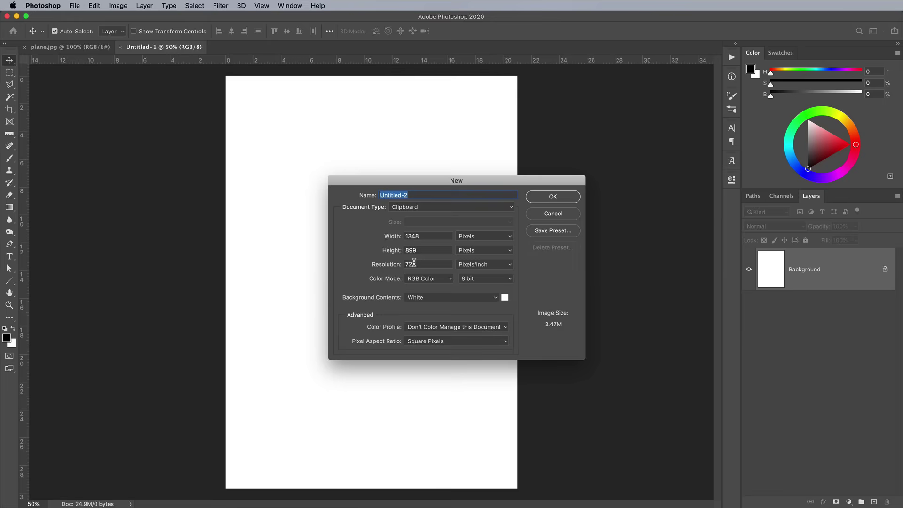
pyautogui.click(425, 207)
pyautogui.click(422, 233)
pyautogui.doubleClick(422, 264)
pyautogui.write('72')
pyautogui.press('Return')
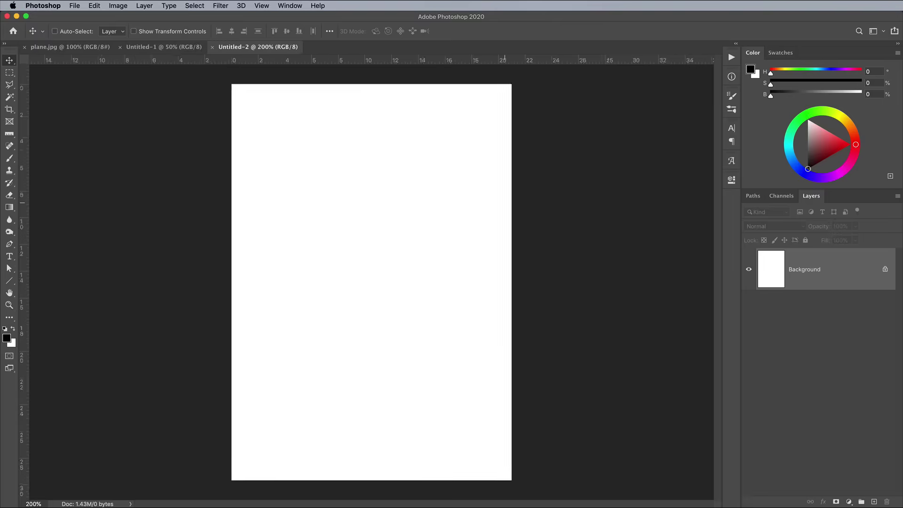
# Copy the entire plane photo and paste it into both Untitled-1 and Untitled-2
pyautogui.hotkey('ctrl', 'Tab')
pyautogui.press('super+a')
pyautogui.press('super+c')
pyautogui.hotkey('ctrl', 'Tab')
pyautogui.press('super+v')
pyautogui.hotkey('ctrl', 'Tab')
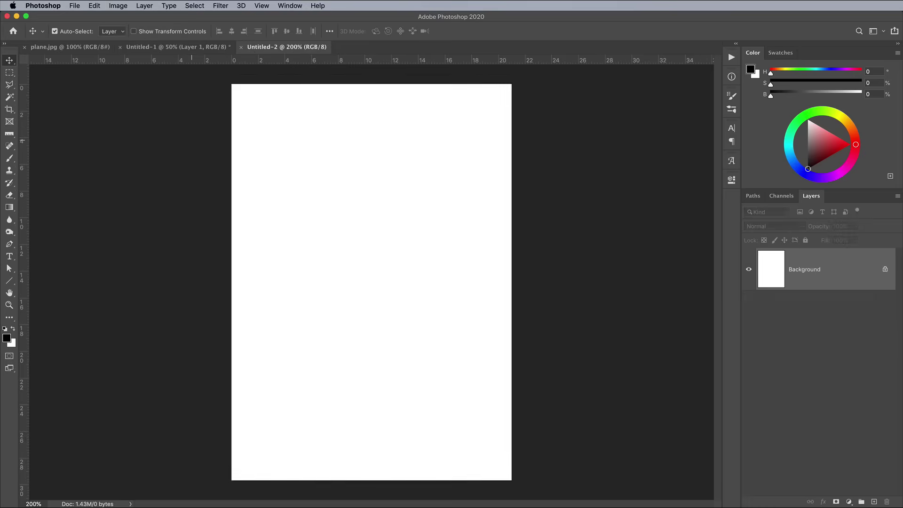
pyautogui.press('super+v')
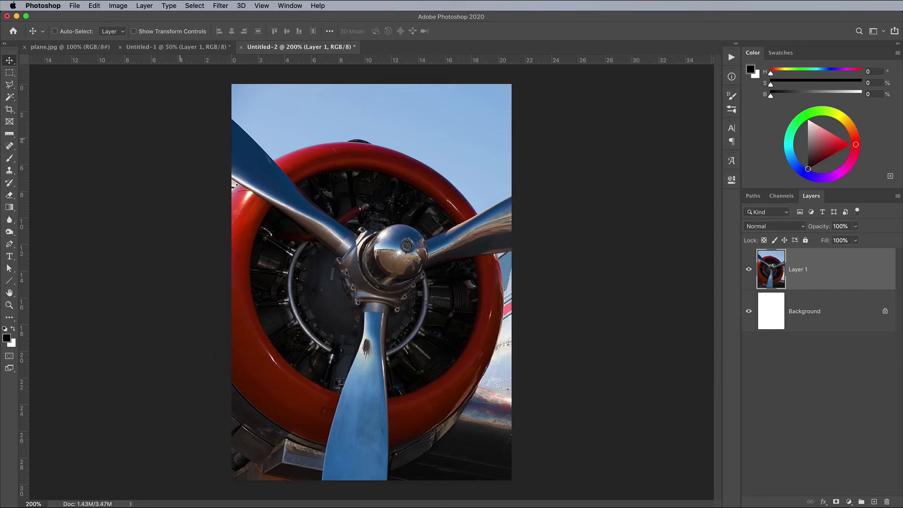
# Free-transform the pasted plane layer, shrinking it to about 44% and shifting it left
pyautogui.press('super+t')
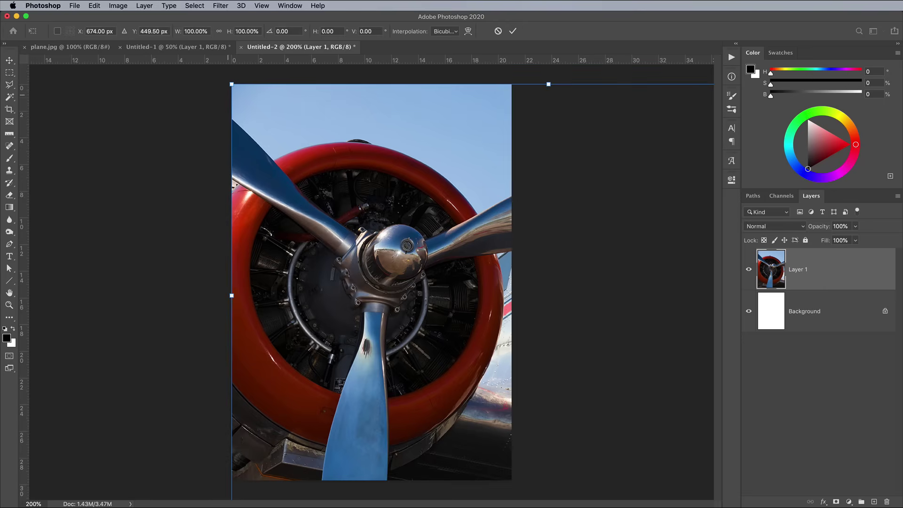
pyautogui.moveTo(231, 84); pyautogui.dragTo(407, 200)
pyautogui.moveTo(462, 239); pyautogui.dragTo(300, 235)
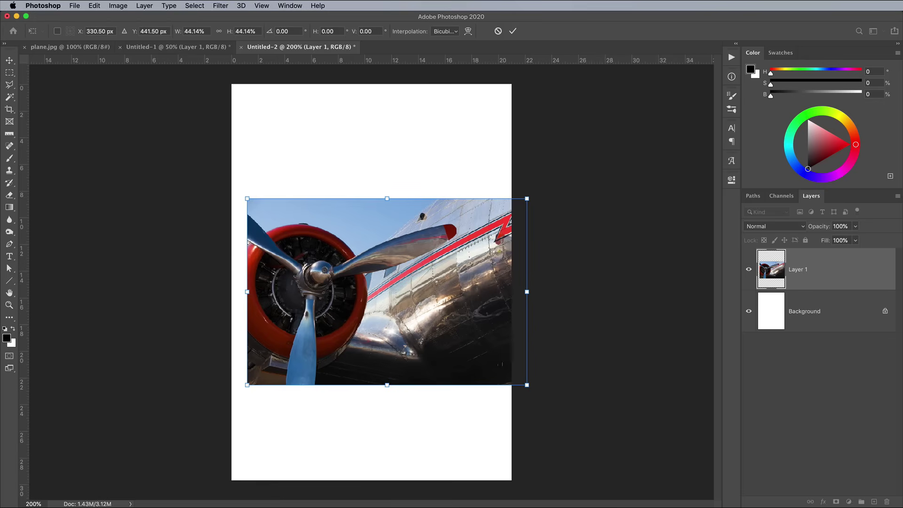
# Show the transform width in centimetres and keep Bicubic Automatic resampling
pyautogui.click(190, 31)
pyautogui.rightClick(190, 32)
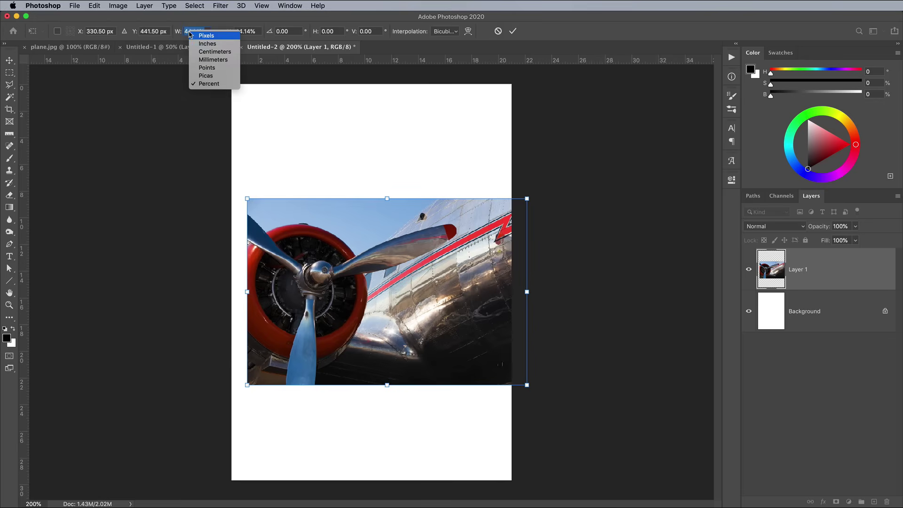
pyautogui.click(204, 51)
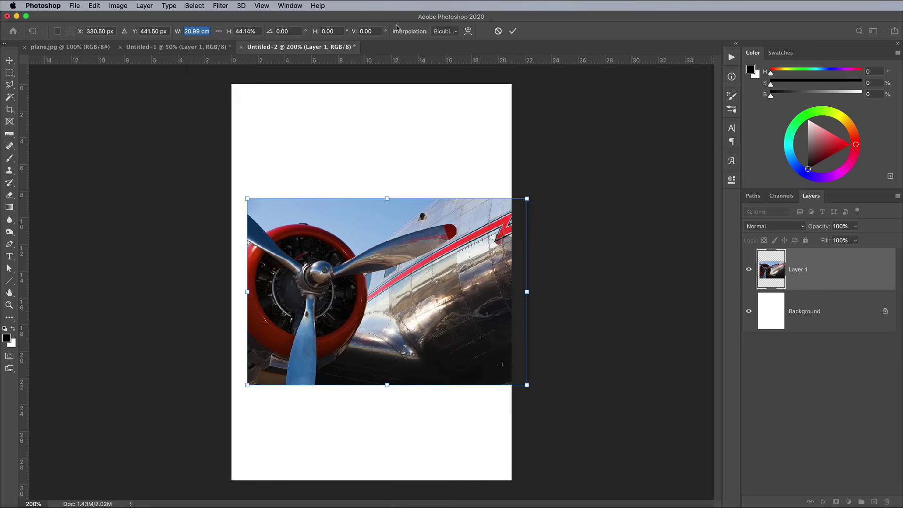
pyautogui.click(442, 32)
pyautogui.moveTo(459, 7)
pyautogui.click(445, 49)
# Enlarge the plane layer to about 291% so the propeller hub and engine fill the page
pyautogui.moveTo(247, 198); pyautogui.dragTo(2, 69)
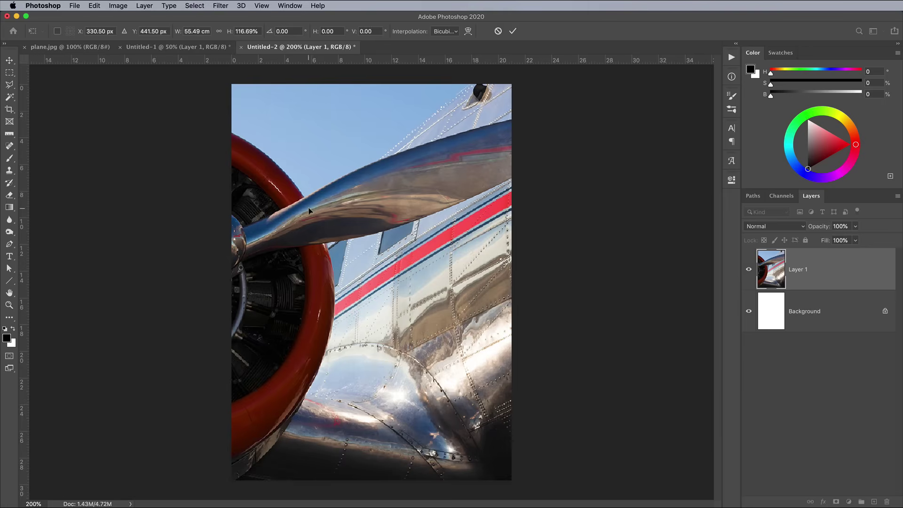
pyautogui.press('super+minus')
pyautogui.press('super+minus')
pyautogui.moveTo(253, 202); pyautogui.dragTo(46, 96)
pyautogui.moveTo(372, 250); pyautogui.dragTo(520, 247)
pyautogui.press('super+plus')
pyautogui.press('super+plus')
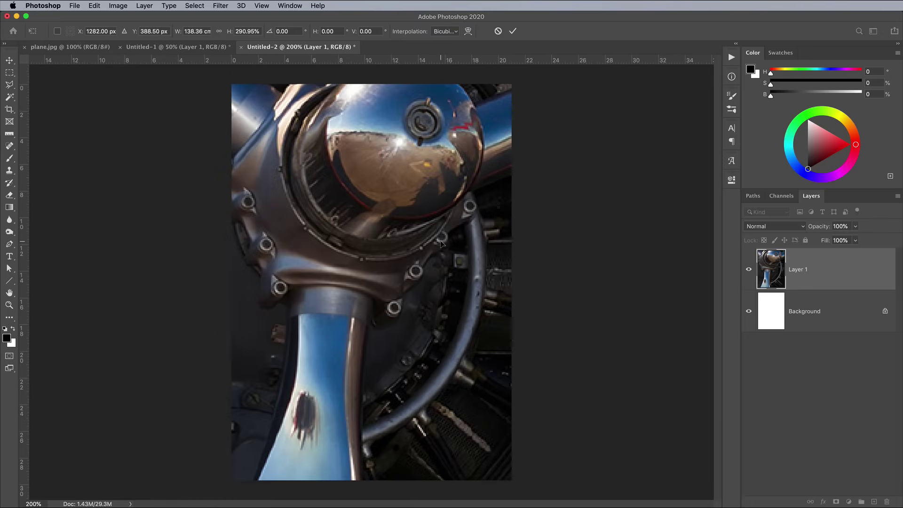
pyautogui.press('Return')
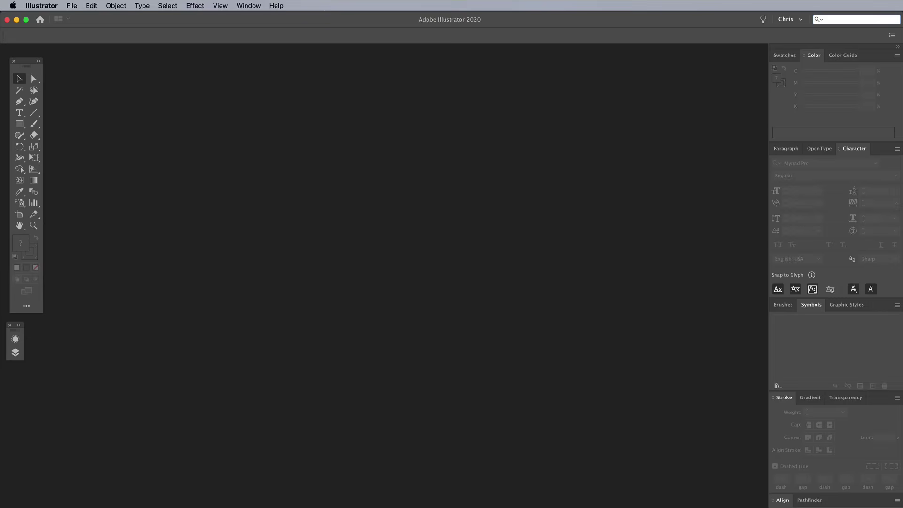
# Create a blank Illustrator document using the A4 page size (21 × 29.7 cm)
pyautogui.click(71, 6)
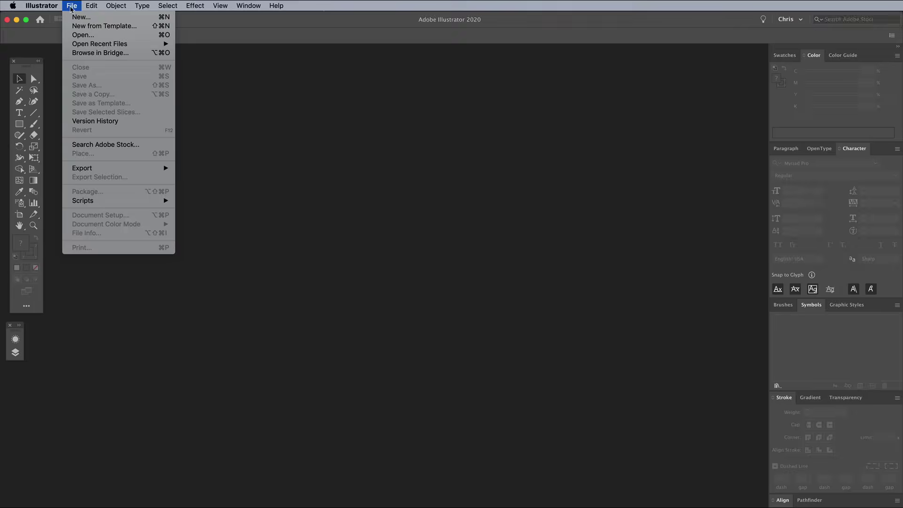
pyautogui.click(72, 17)
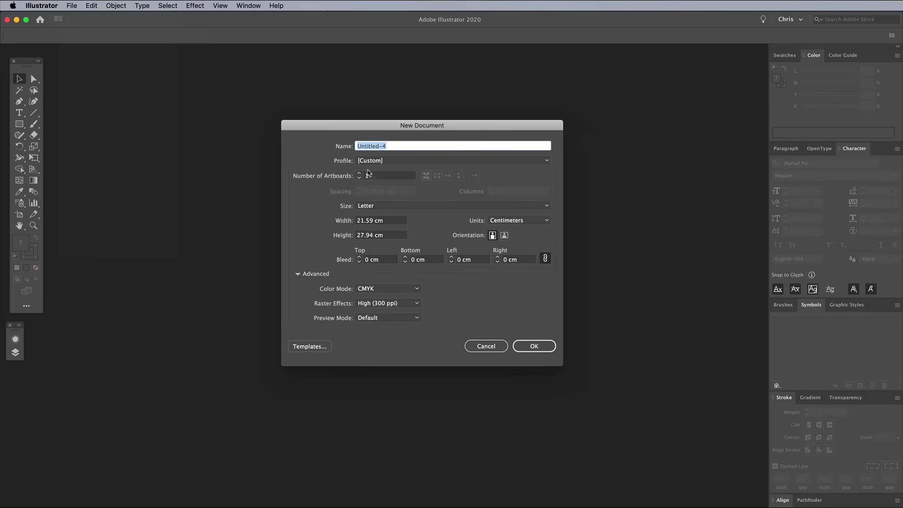
pyautogui.click(425, 205)
pyautogui.click(412, 237)
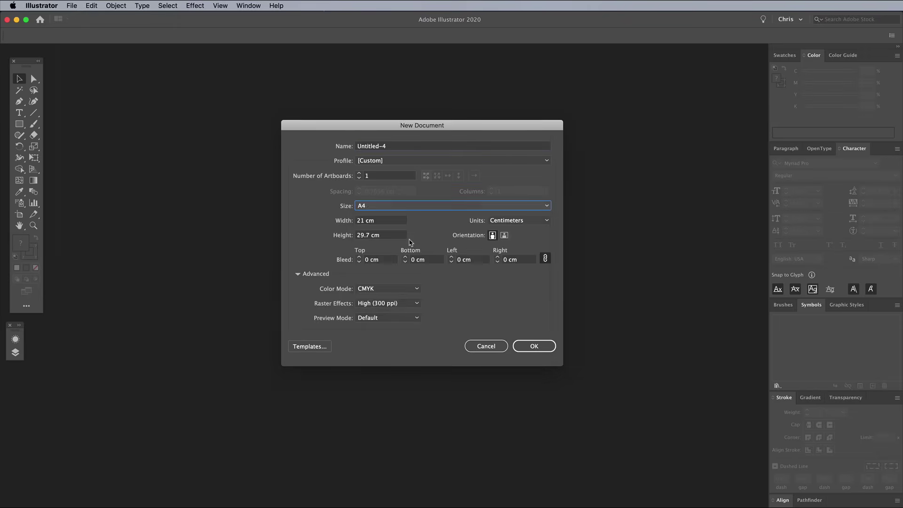
pyautogui.click(532, 347)
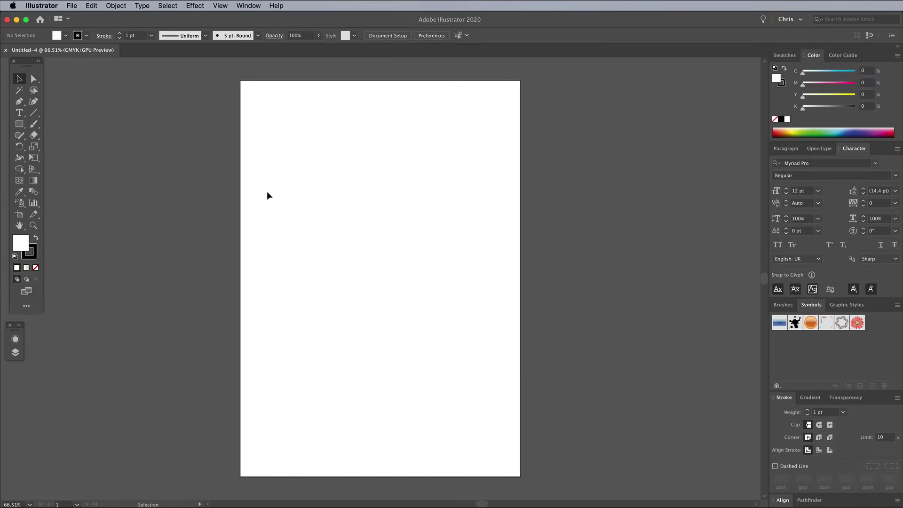
# Place plane.jpg at full size over the A4 artboard, position it, then delete it
pyautogui.click(73, 7)
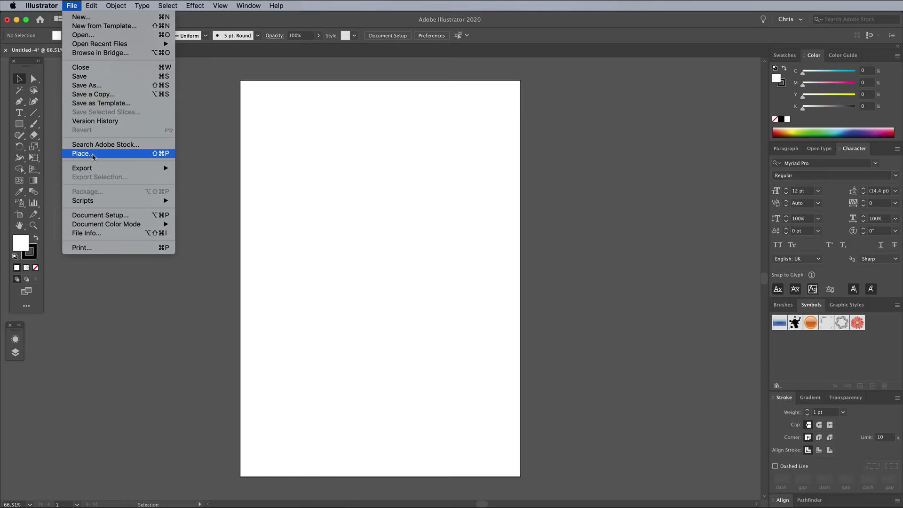
pyautogui.click(92, 153)
pyautogui.click(520, 188)
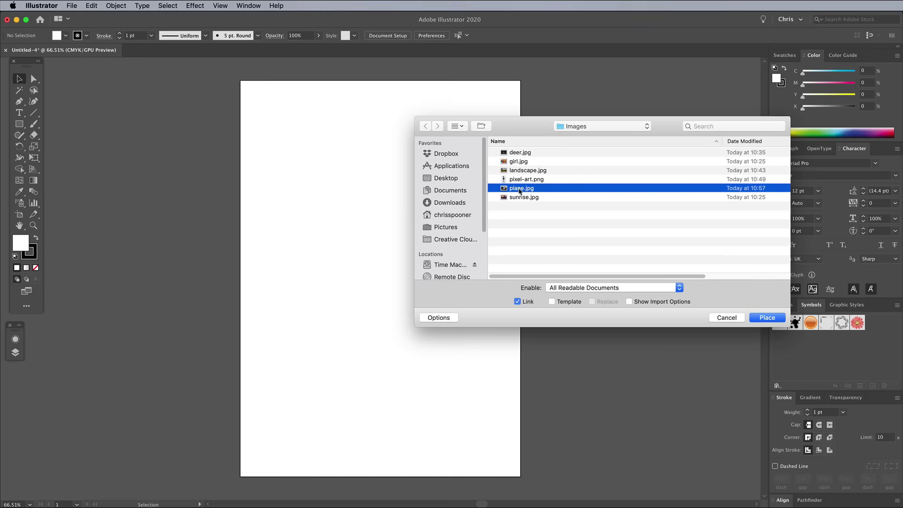
pyautogui.click(762, 318)
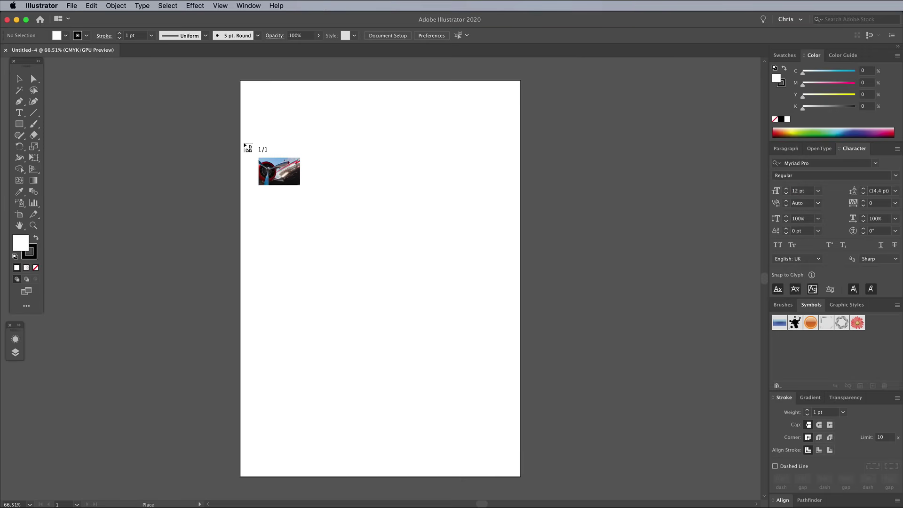
pyautogui.click(241, 135)
pyautogui.moveTo(477, 306); pyautogui.dragTo(398, 240)
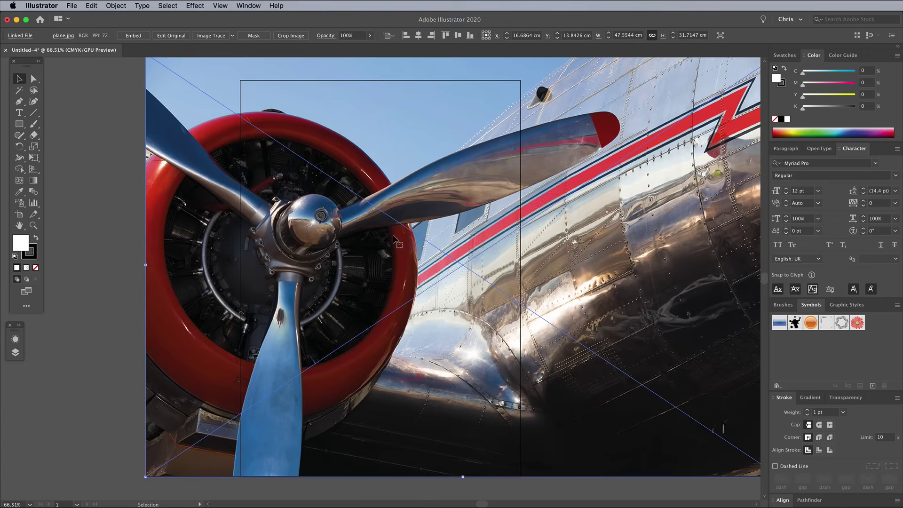
pyautogui.press('Delete')
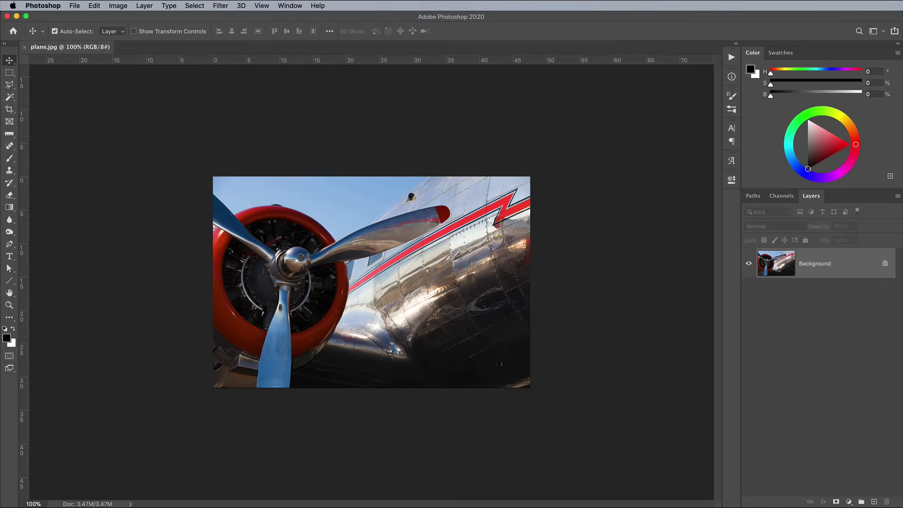
# Set the photo's resolution to 300 ppi in Image Size without resampling
pyautogui.click(118, 5)
pyautogui.click(133, 78)
pyautogui.click(607, 337)
pyautogui.doubleClick(651, 320)
pyautogui.write('300')
pyautogui.press('Return')
# Save the photo as a copy named 'plane-300ppi'
pyautogui.press('super+shift+s')
pyautogui.write('plane-300ppi')
pyautogui.press('Return')
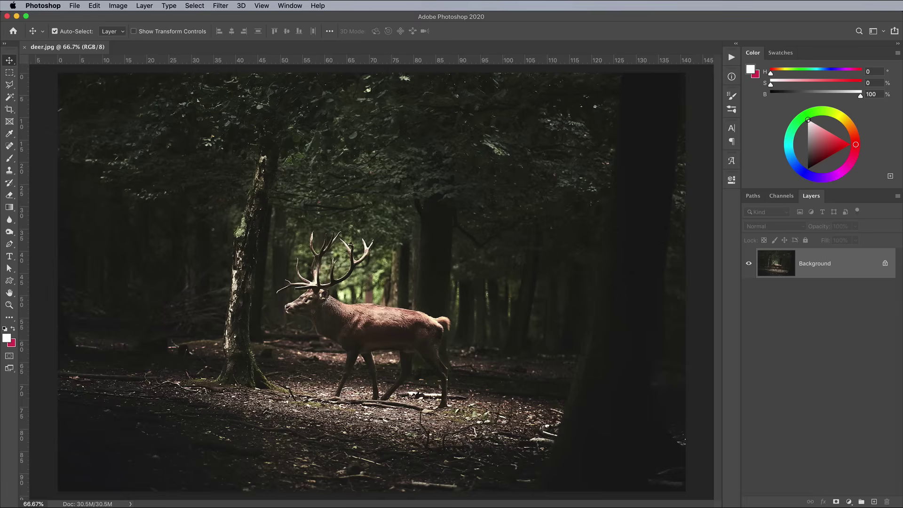
# Enter 300 ppi for the deer photo and turn off Resample to keep 4000 × 2667 px
pyautogui.click(118, 6)
pyautogui.click(134, 78)
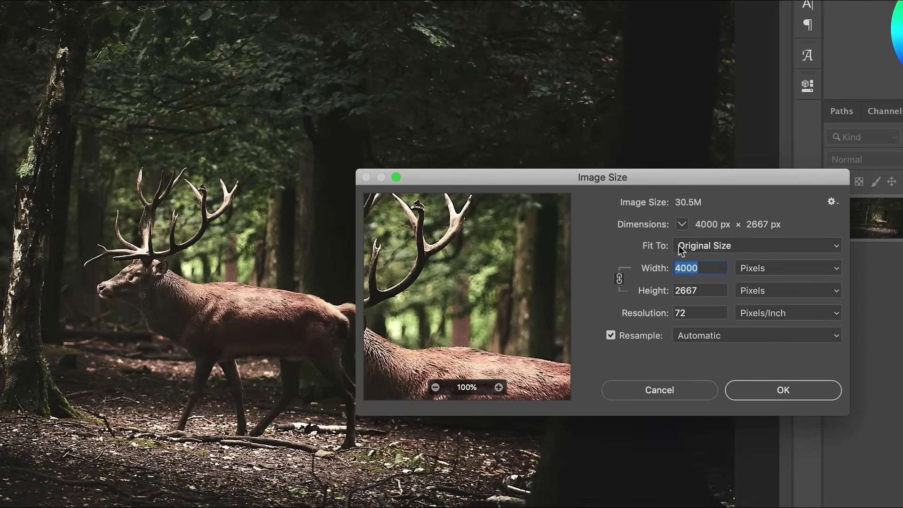
pyautogui.doubleClick(688, 312)
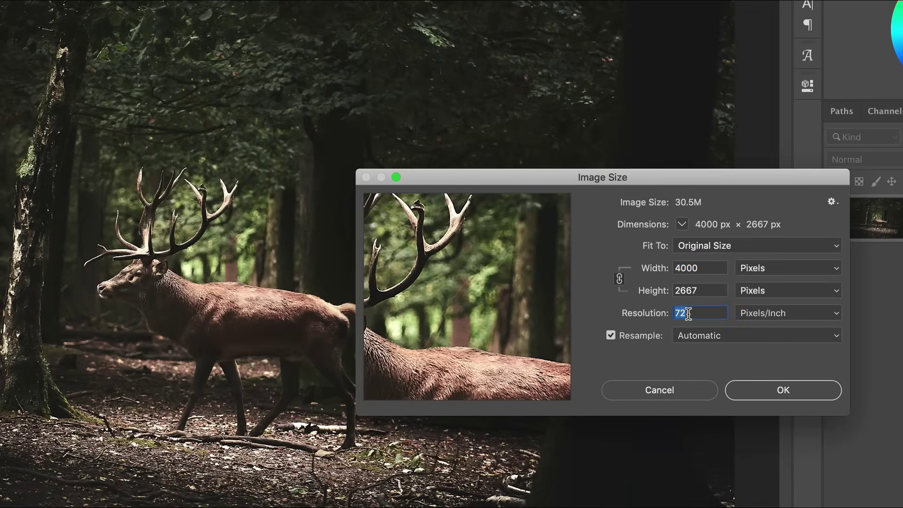
pyautogui.write('300')
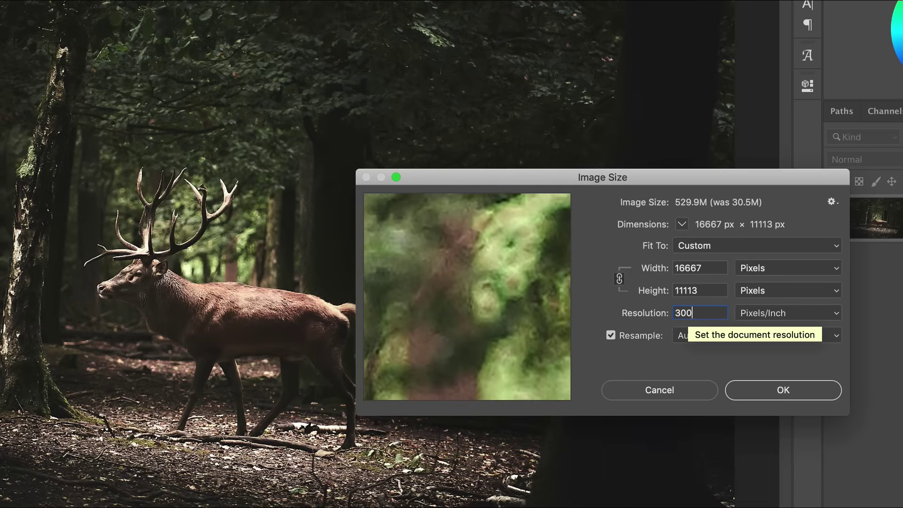
pyautogui.doubleClick(710, 267)
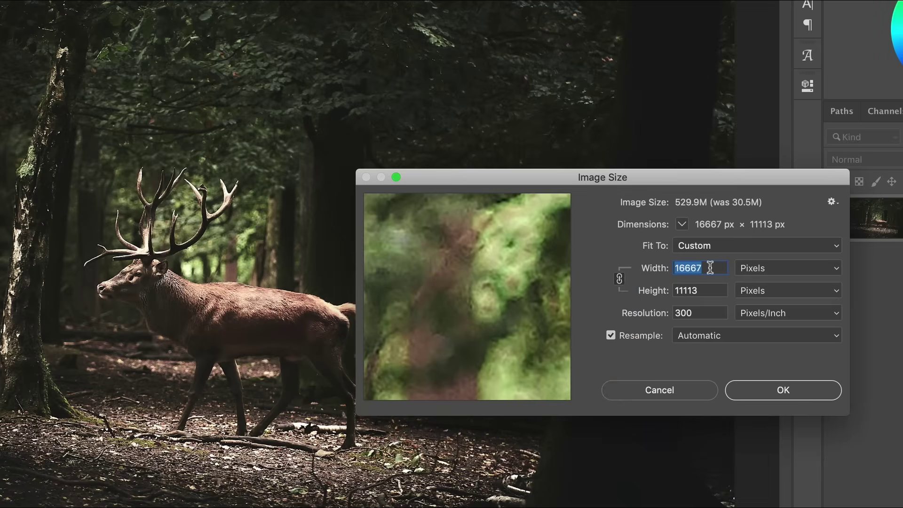
pyautogui.click(628, 334)
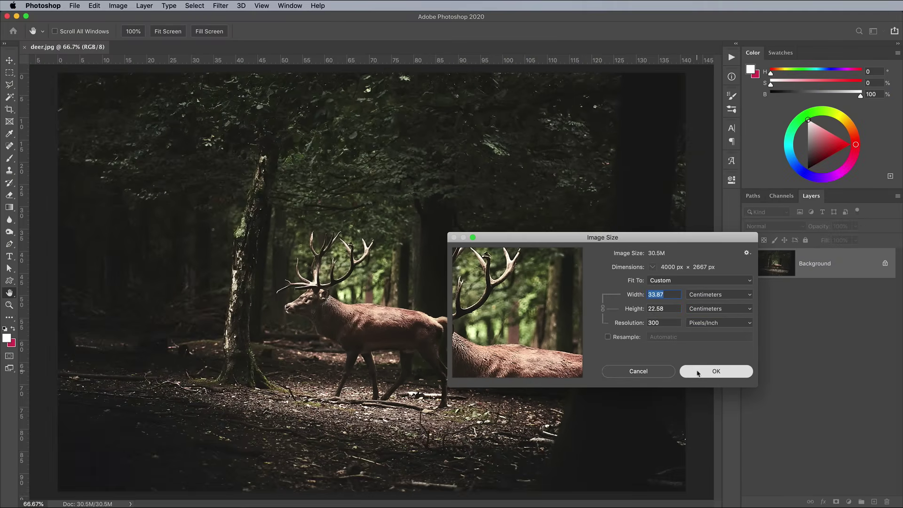
pyautogui.click(698, 372)
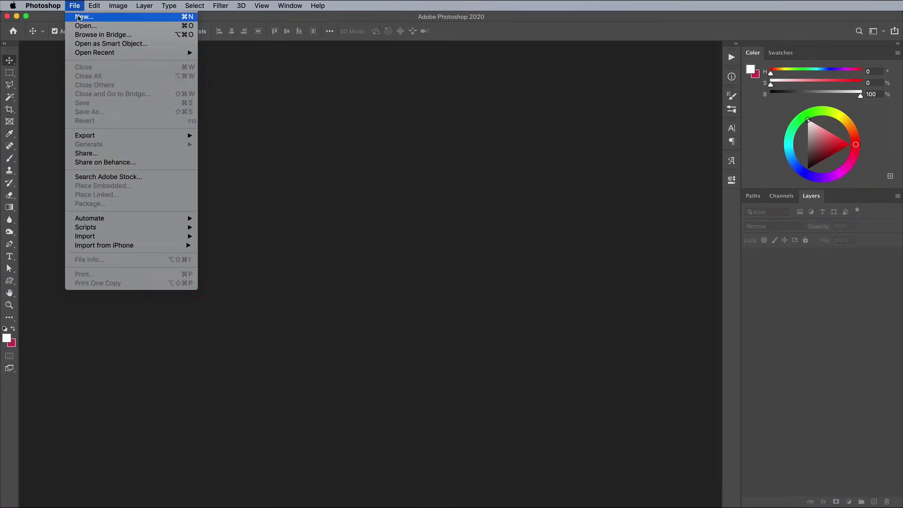
# Start a new document measured in inches at 24 × 36 with 300 resolution
pyautogui.click(79, 18)
pyautogui.click(397, 203)
pyautogui.click(396, 209)
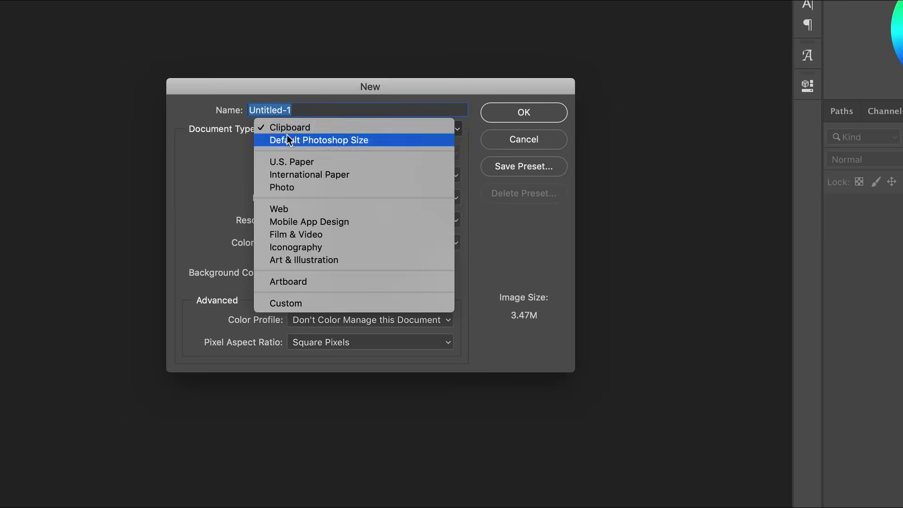
pyautogui.click(394, 171)
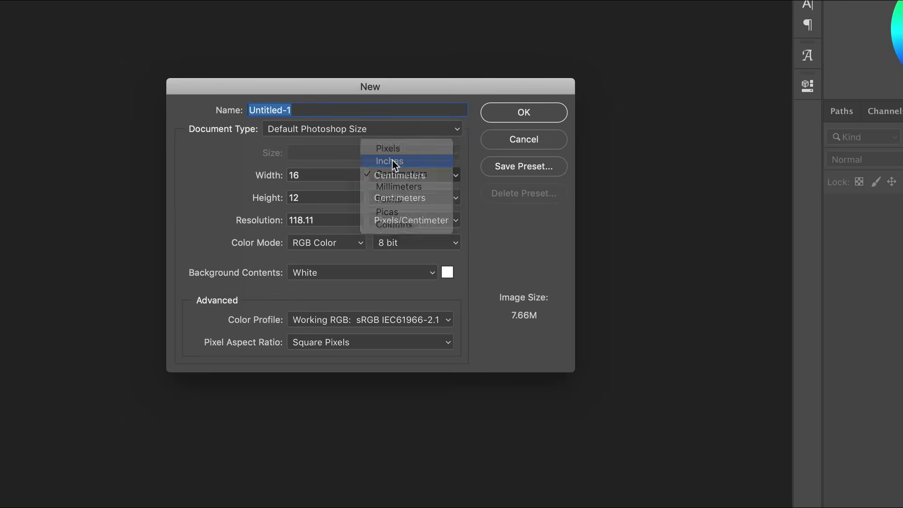
pyautogui.click(391, 161)
pyautogui.write('24')
pyautogui.press('Tab')
pyautogui.write('36')
pyautogui.press('Tab')
pyautogui.write('300')
# Set the color mode to CMYK, name it 'My cool poster design!' and create it
pyautogui.click(328, 245)
pyautogui.click(327, 256)
pyautogui.tripleClick(314, 110)
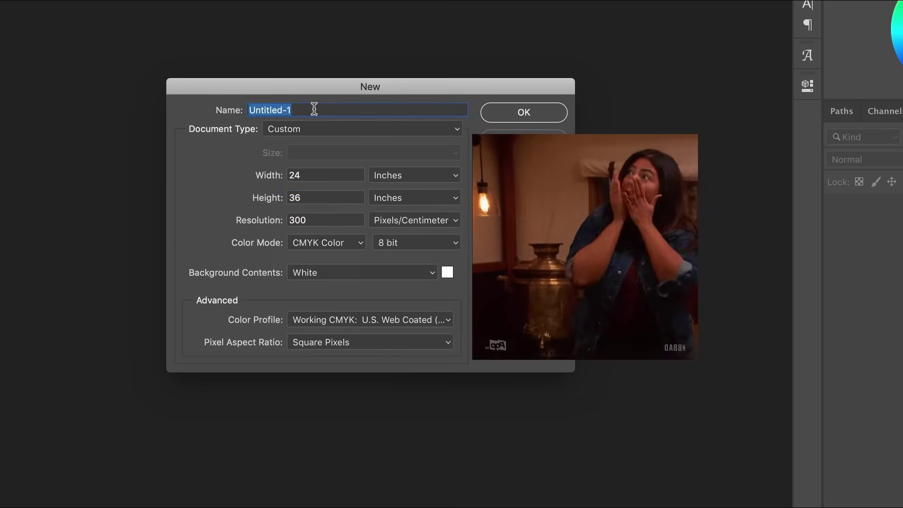
pyautogui.write('My cool pos')
pyautogui.write('ter design!')
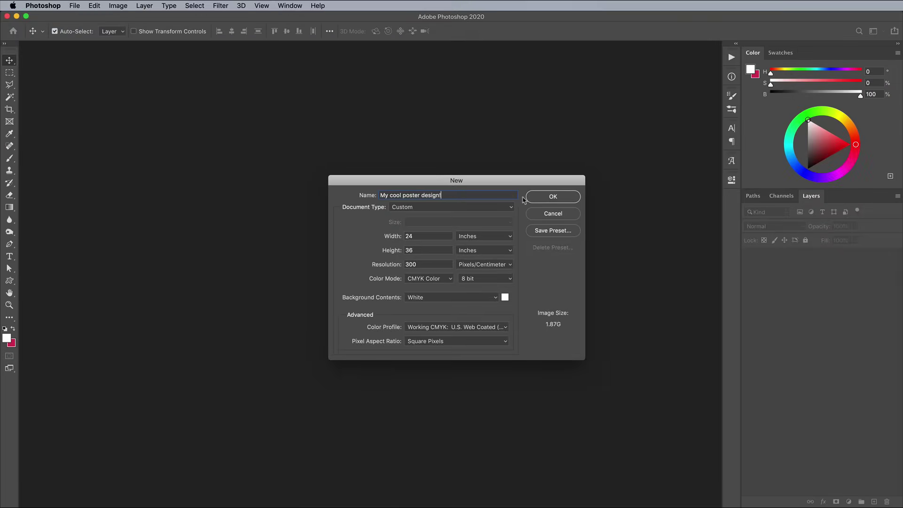
pyautogui.click(539, 198)
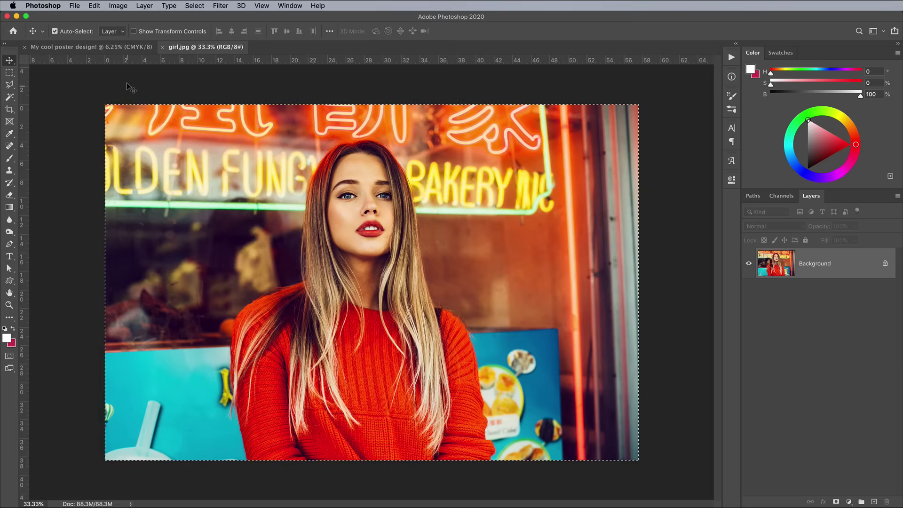
# Paste the girl photo into the poster and view its image size in pixels per inch
pyautogui.click(127, 47)
pyautogui.press('super+v')
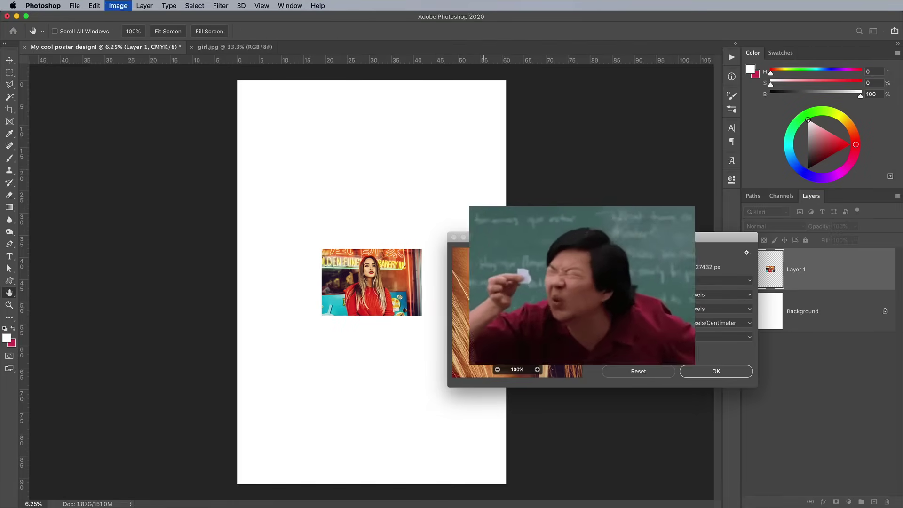
pyautogui.press('super+alt+i')
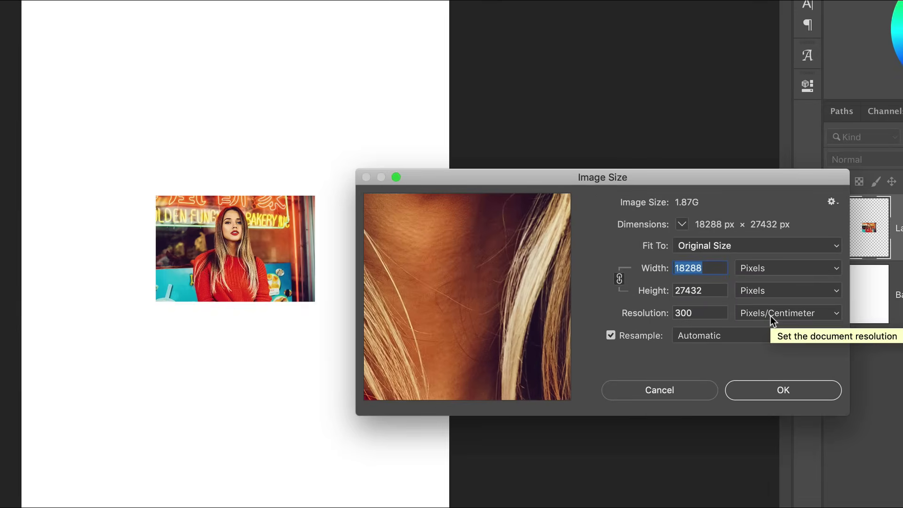
pyautogui.click(707, 325)
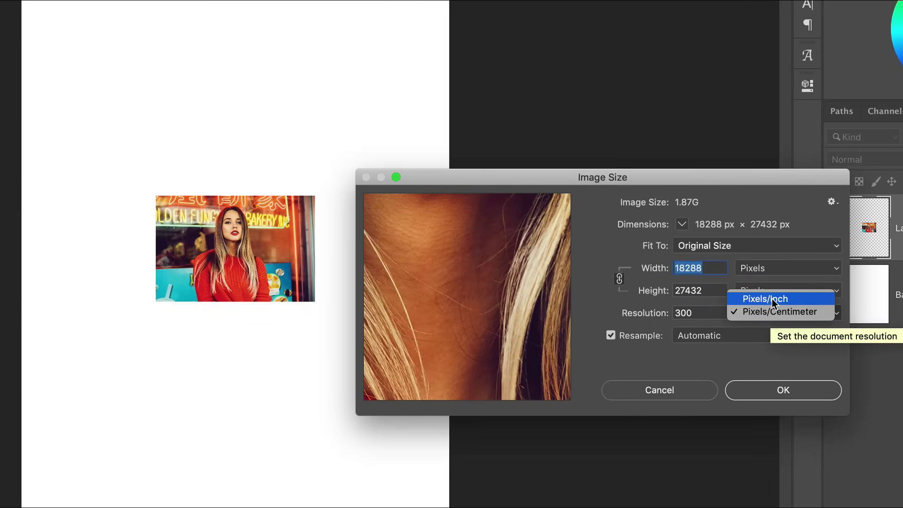
pyautogui.click(770, 301)
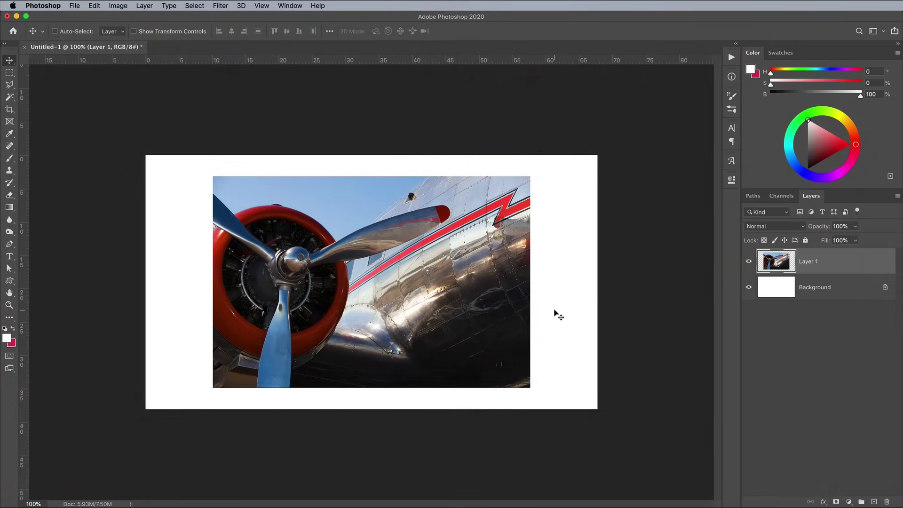
pyautogui.press('super+t')
pyautogui.moveTo(308, 219); pyautogui.dragTo(235, 204)
pyautogui.moveTo(141, 162); pyautogui.dragTo(203, 201)
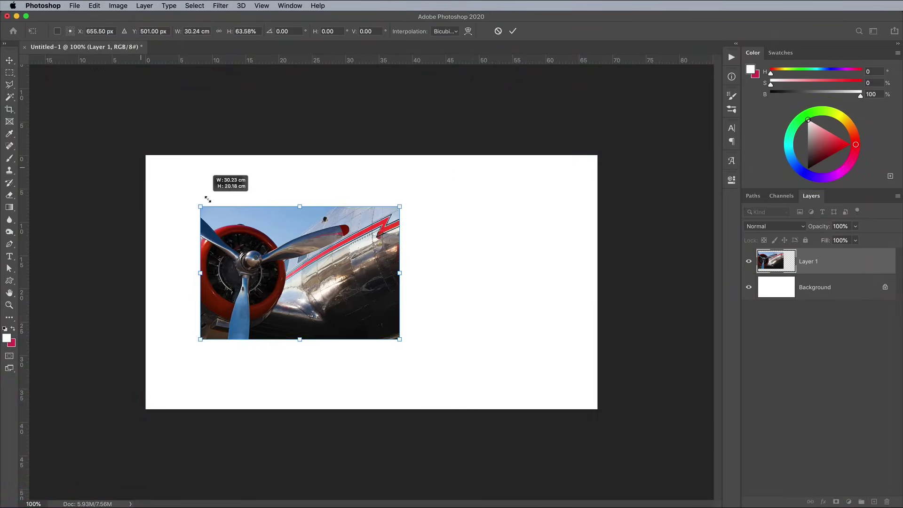
pyautogui.moveTo(323, 264); pyautogui.dragTo(276, 328)
pyautogui.moveTo(350, 265); pyautogui.dragTo(562, 167)
pyautogui.press('Return')
pyautogui.press('super+t')
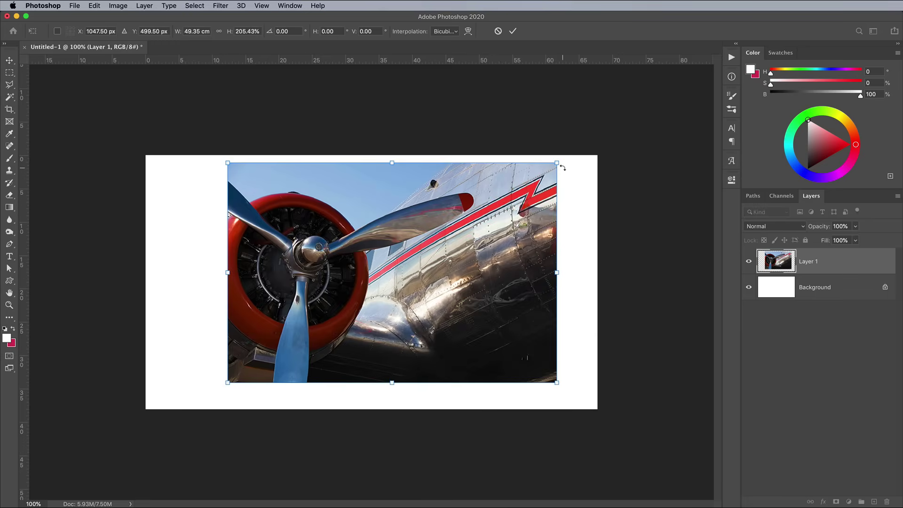
pyautogui.press('Return')
pyautogui.press('super+plus')
pyautogui.press('super+plus')
pyautogui.press('super+plus')
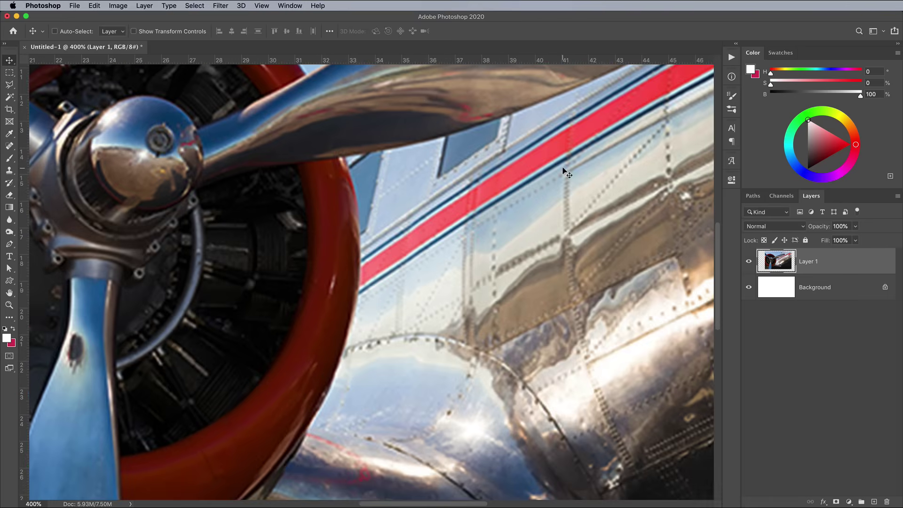
pyautogui.press('super+minus')
pyautogui.press('super+minus')
pyautogui.press('super+minus')
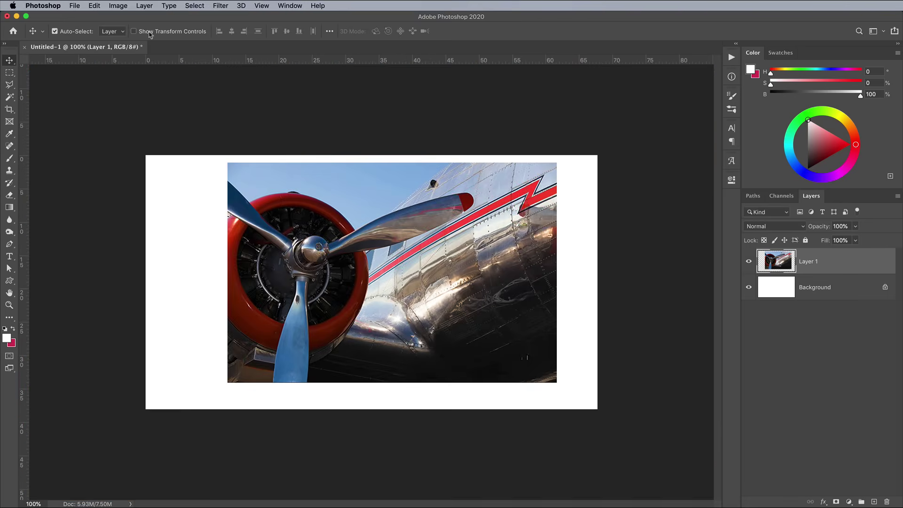
pyautogui.click(96, 6)
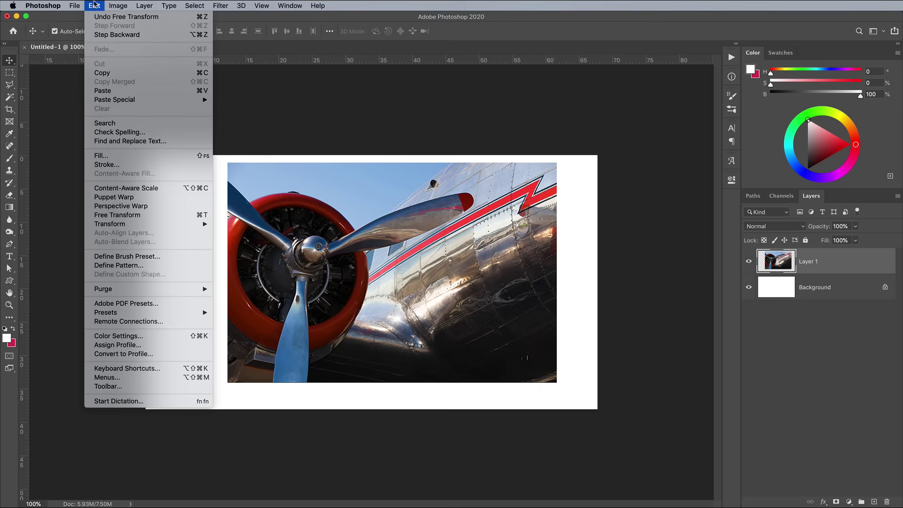
pyautogui.click(113, 17)
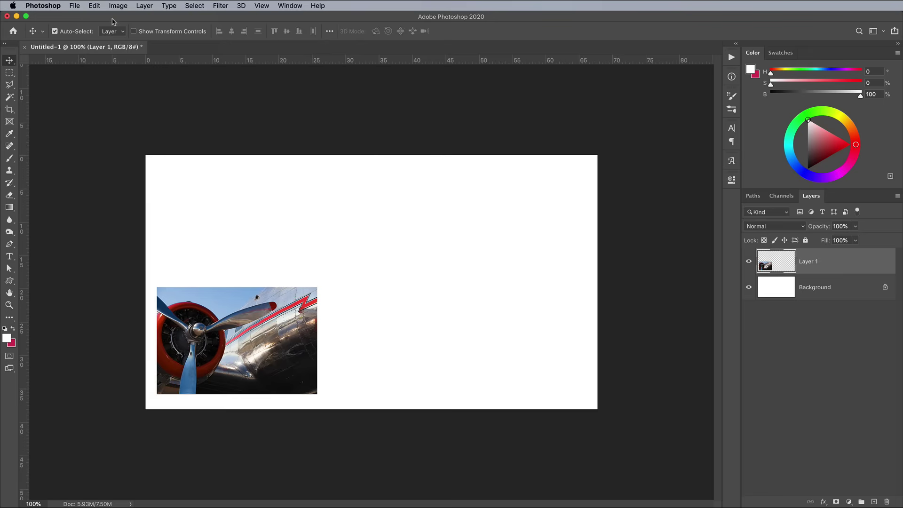
pyautogui.click(95, 6)
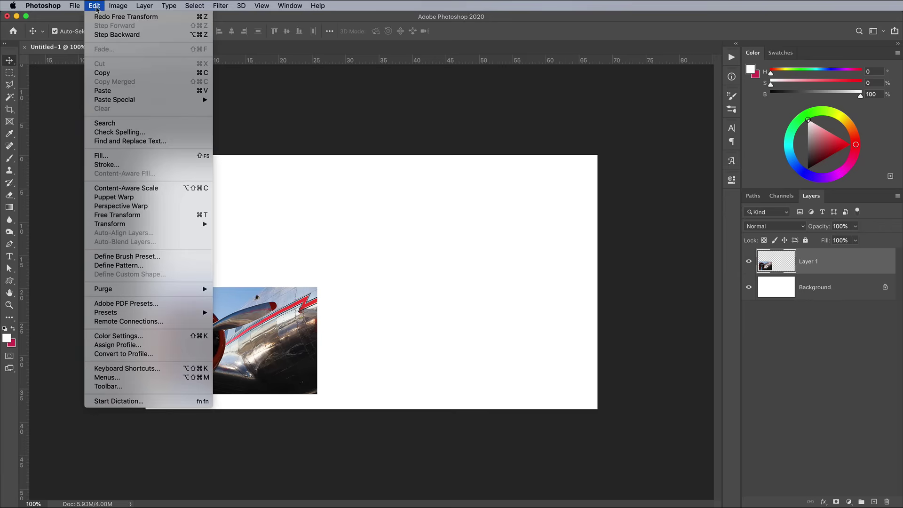
pyautogui.click(106, 34)
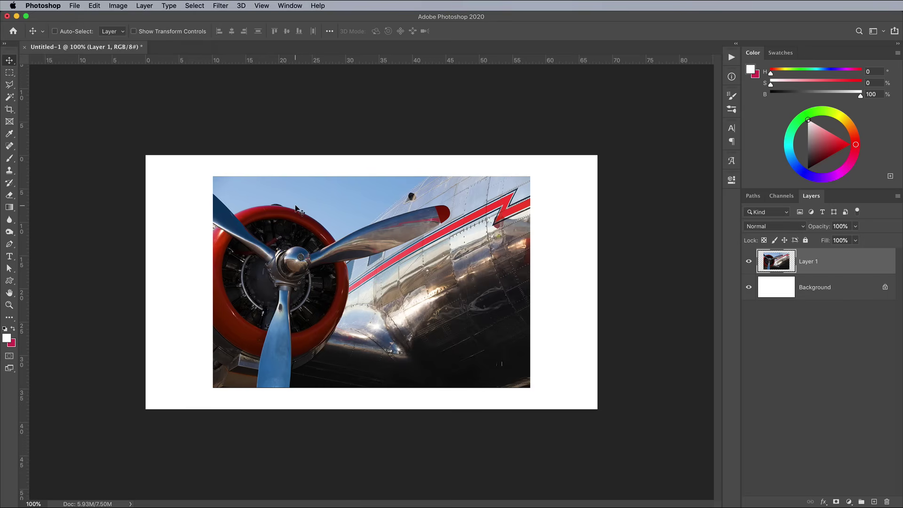
# Convert the airplane layer to a smart object and shrink it to a small bottom-left thumbnail
pyautogui.rightClick(833, 265)
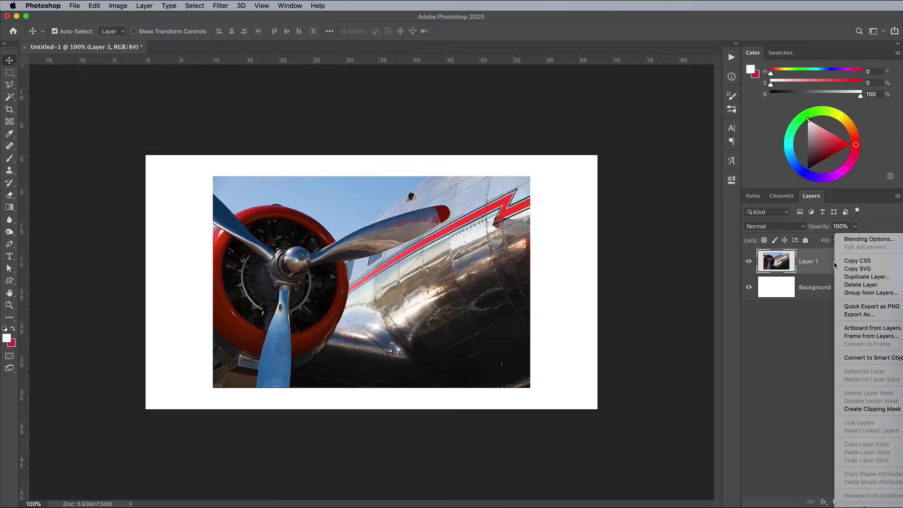
pyautogui.click(853, 358)
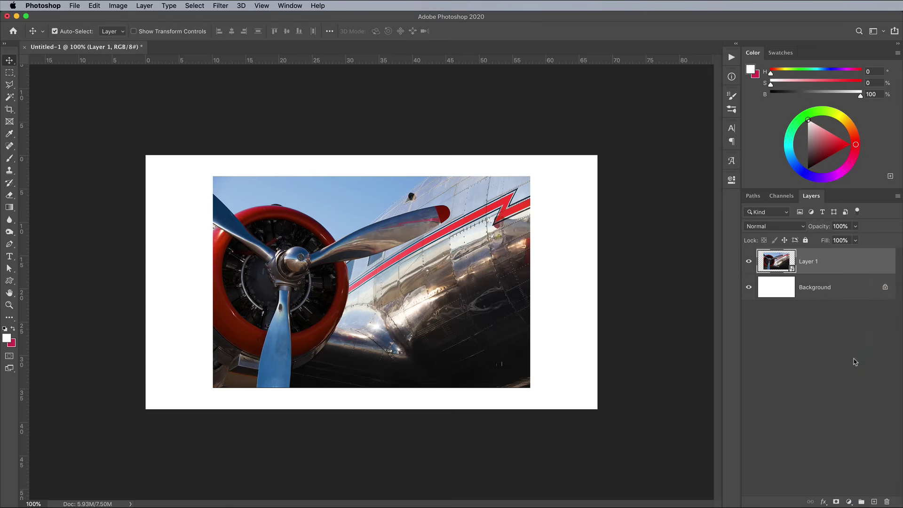
pyautogui.press('super+t')
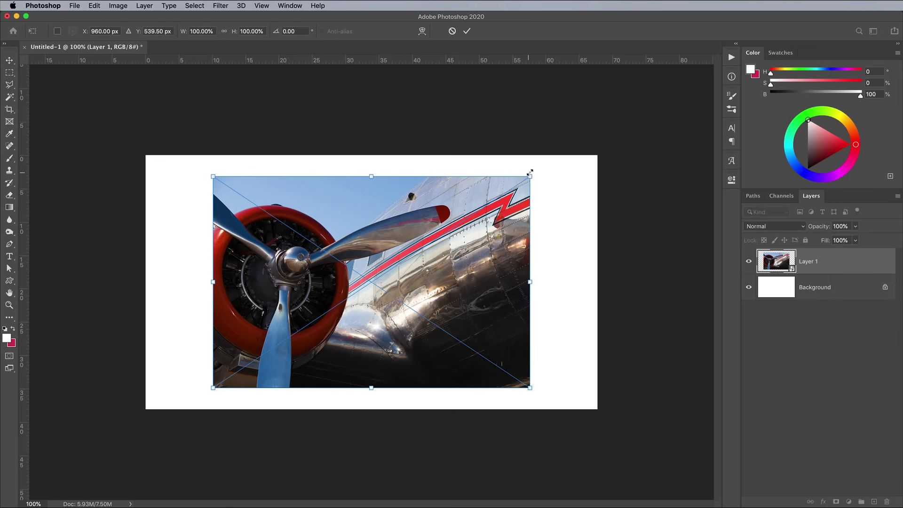
pyautogui.moveTo(530, 176); pyautogui.dragTo(269, 316)
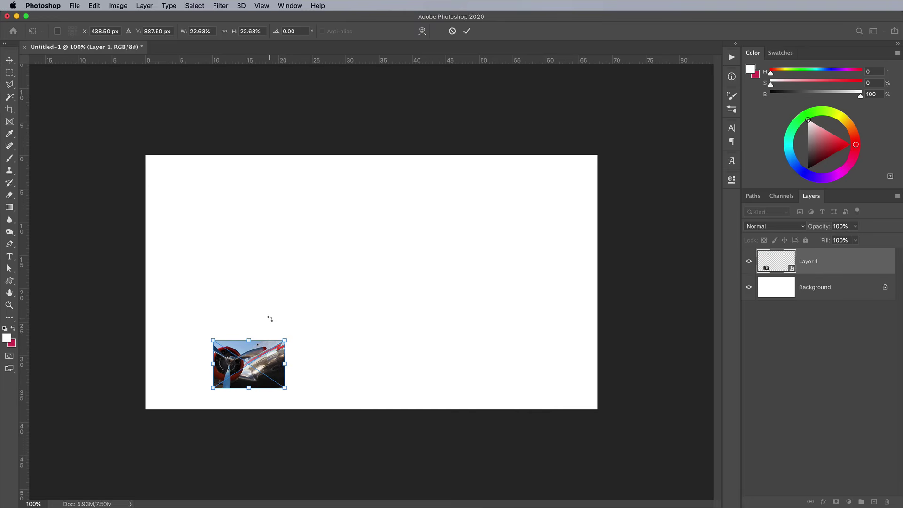
pyautogui.press('Return')
# Enlarge the smart object back to about 94% and zoom in to check its sharpness
pyautogui.press('super')
pyautogui.moveTo(311, 321); pyautogui.dragTo(516, 197)
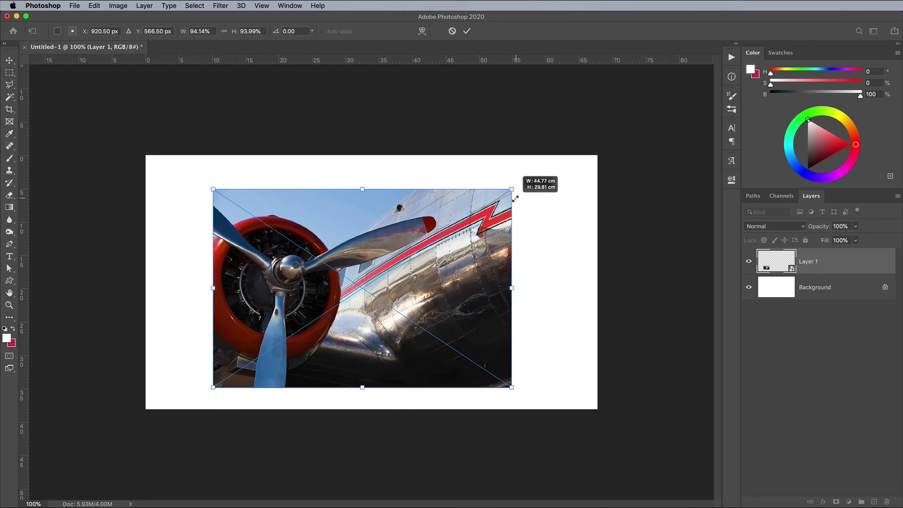
pyautogui.press('super+equal')
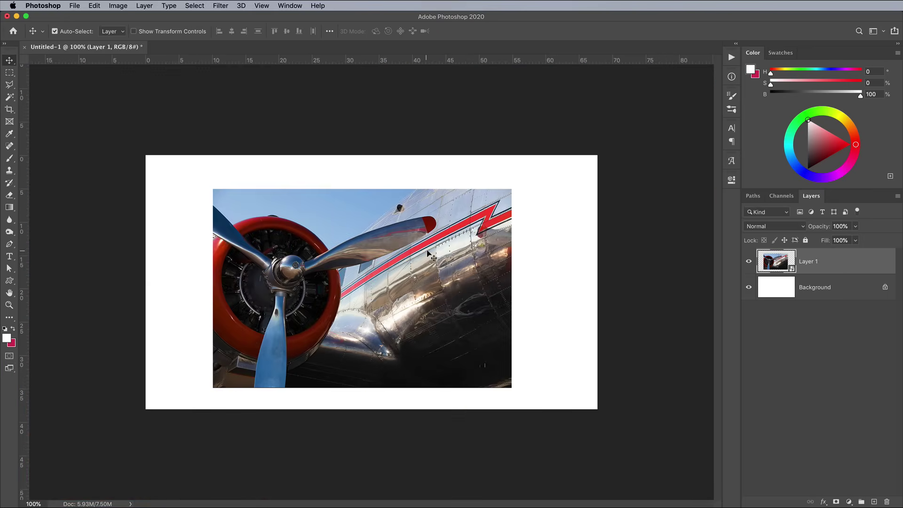
# Scale the photo past its original size, about 162%, so it covers the whole canvas
pyautogui.moveTo(511, 190); pyautogui.dragTo(727, 44)
pyautogui.moveTo(568, 226); pyautogui.dragTo(469, 282)
pyautogui.press('super+equal')
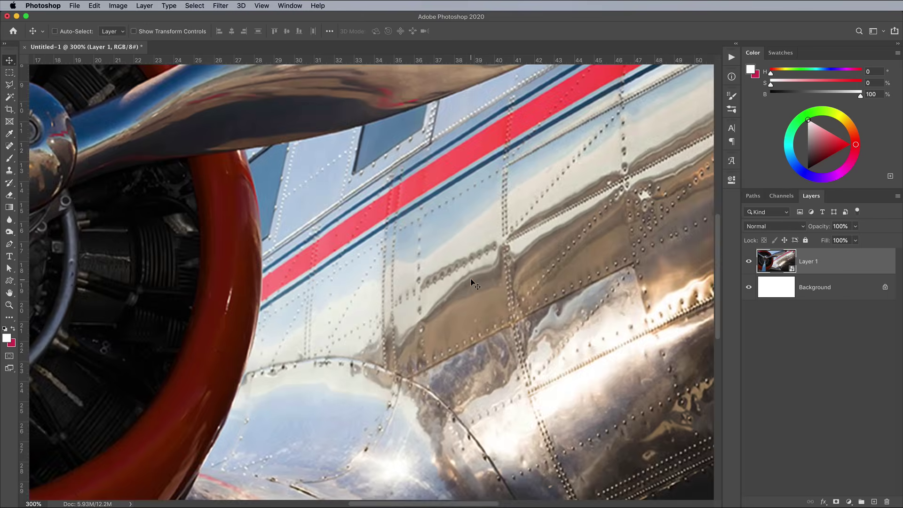
pyautogui.press('super+minus')
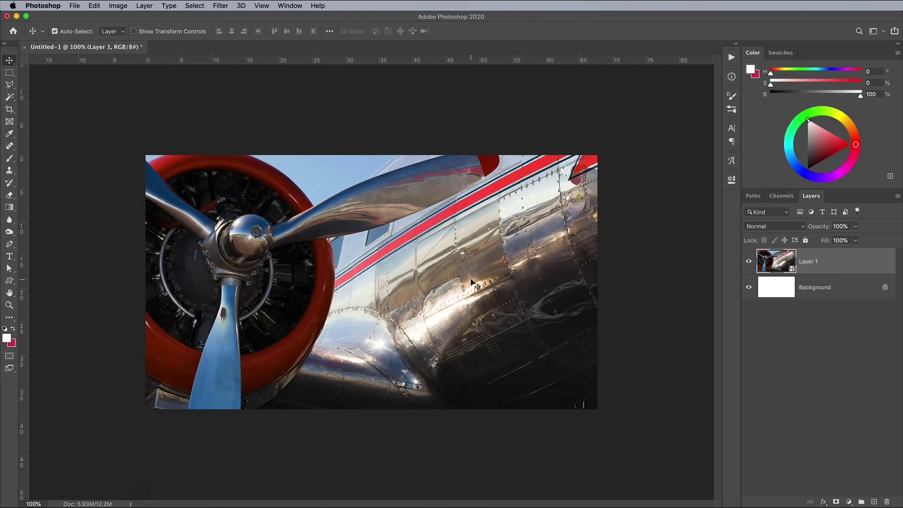